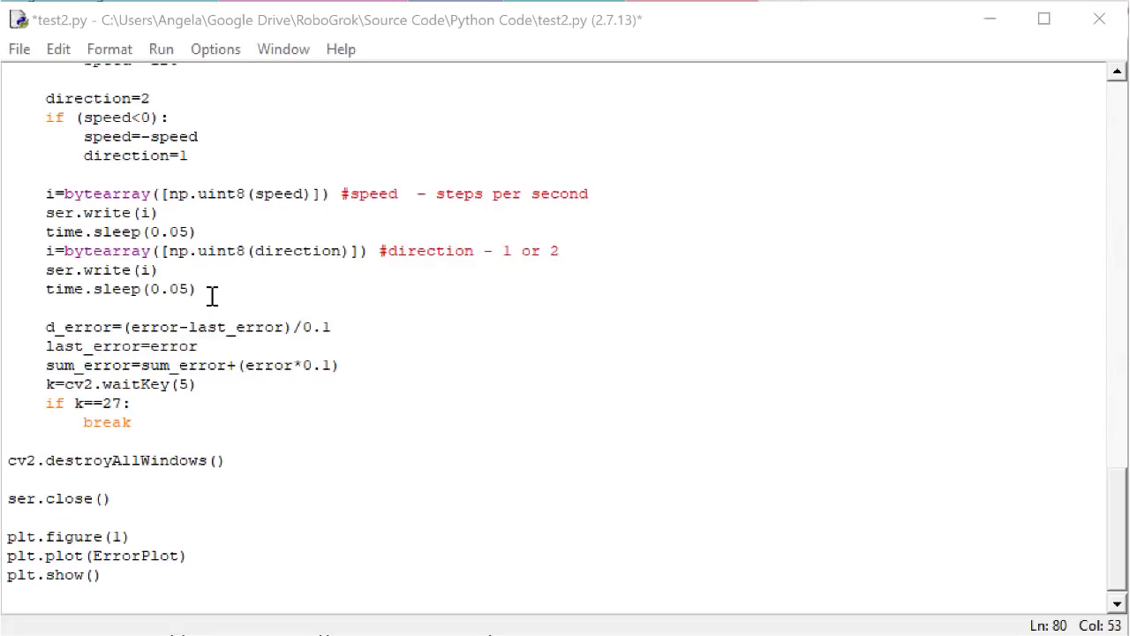
Comment out the six serial speed-and-direction write lines, then run test2.py as a module
left_click_drag(196, 288, 9, 193)
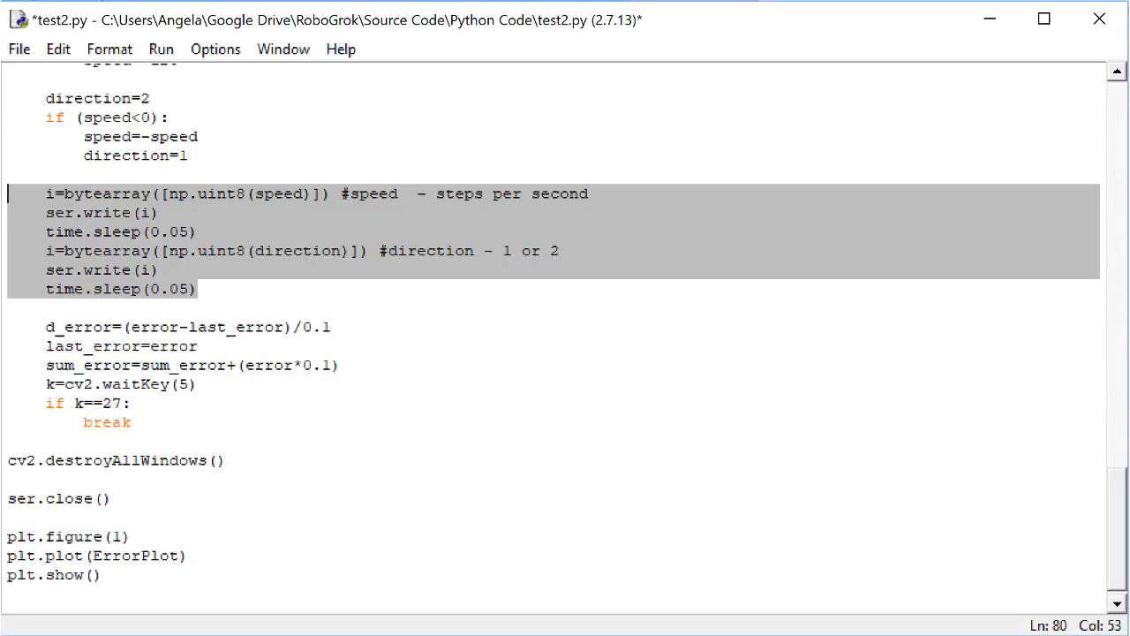
left_click(109, 48)
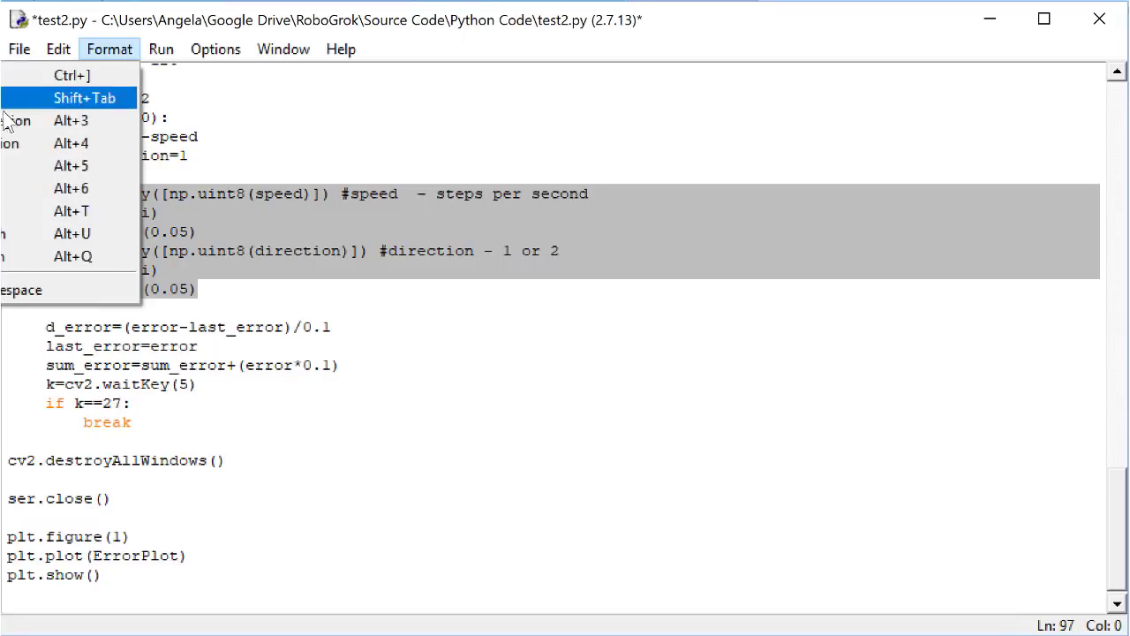
left_click(89, 120)
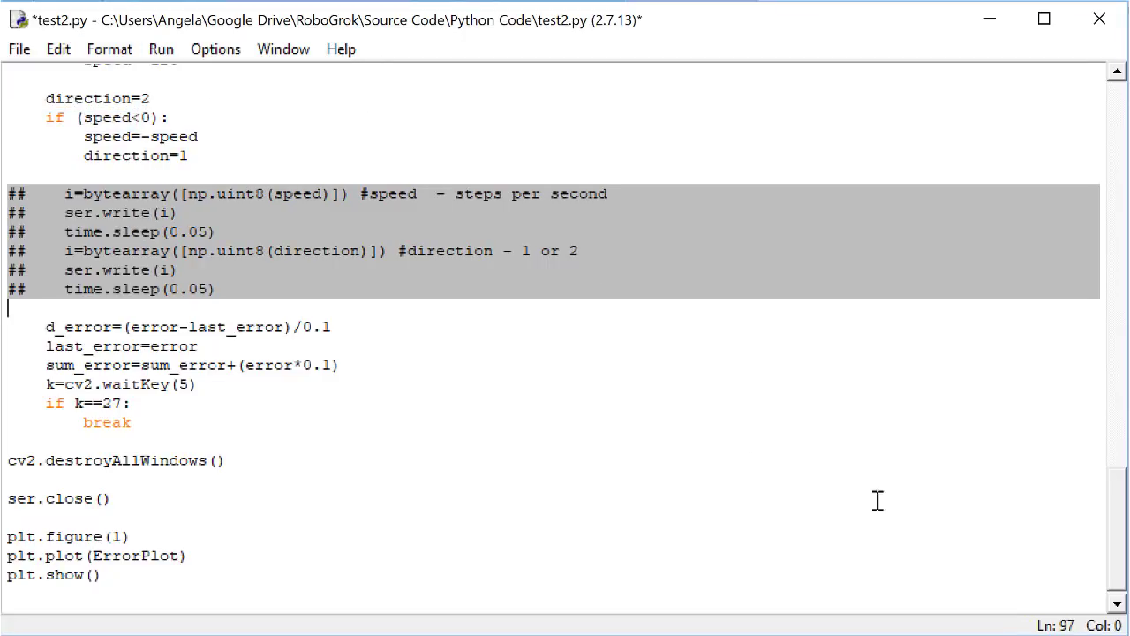
key("Left")
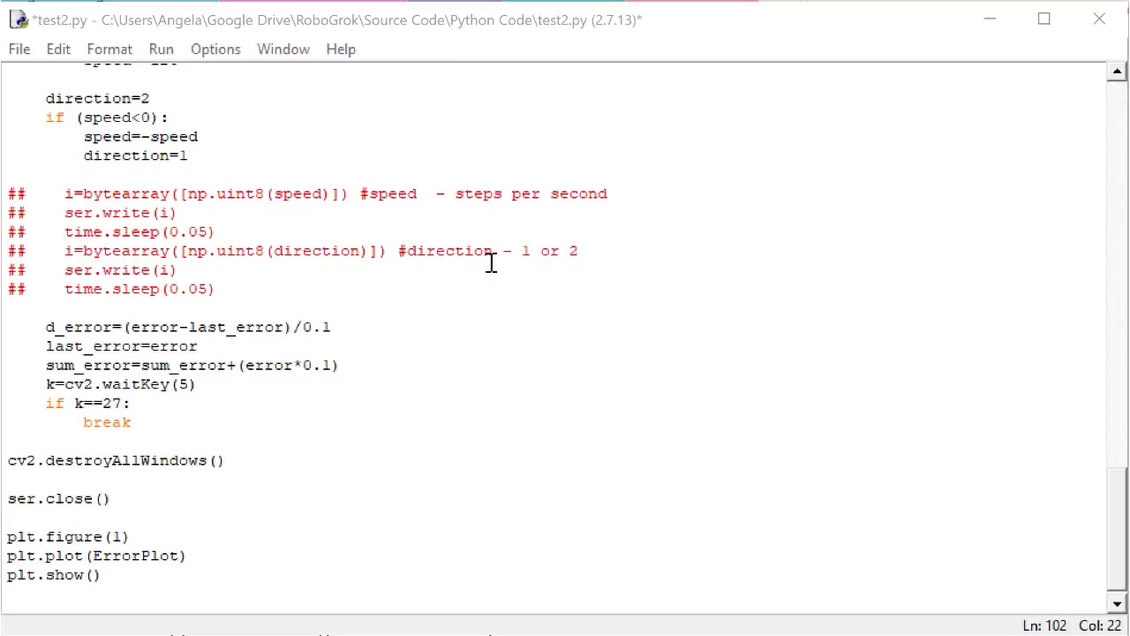
left_click(164, 51)
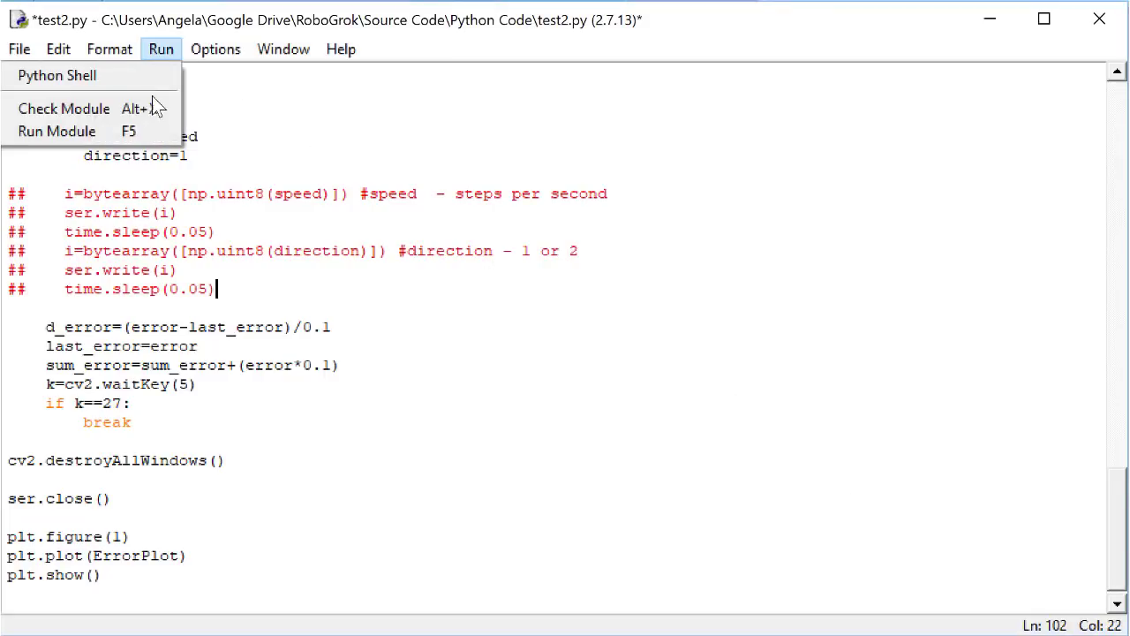
left_click(57, 131)
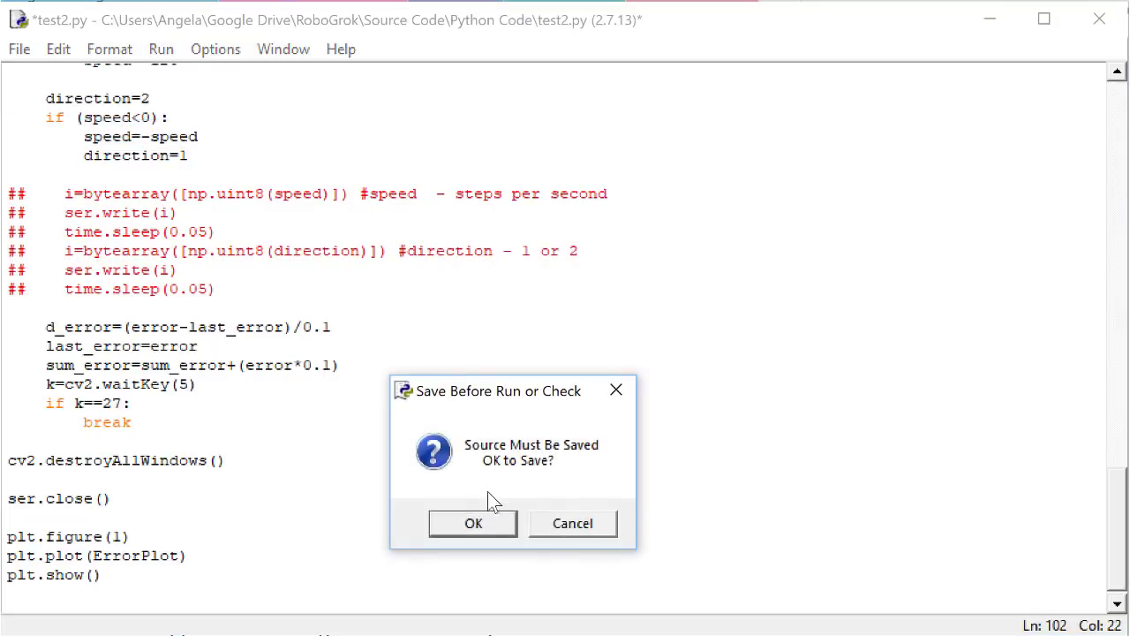
Confirm saving test2.py so it runs and opens the live camera feed
key("Return")
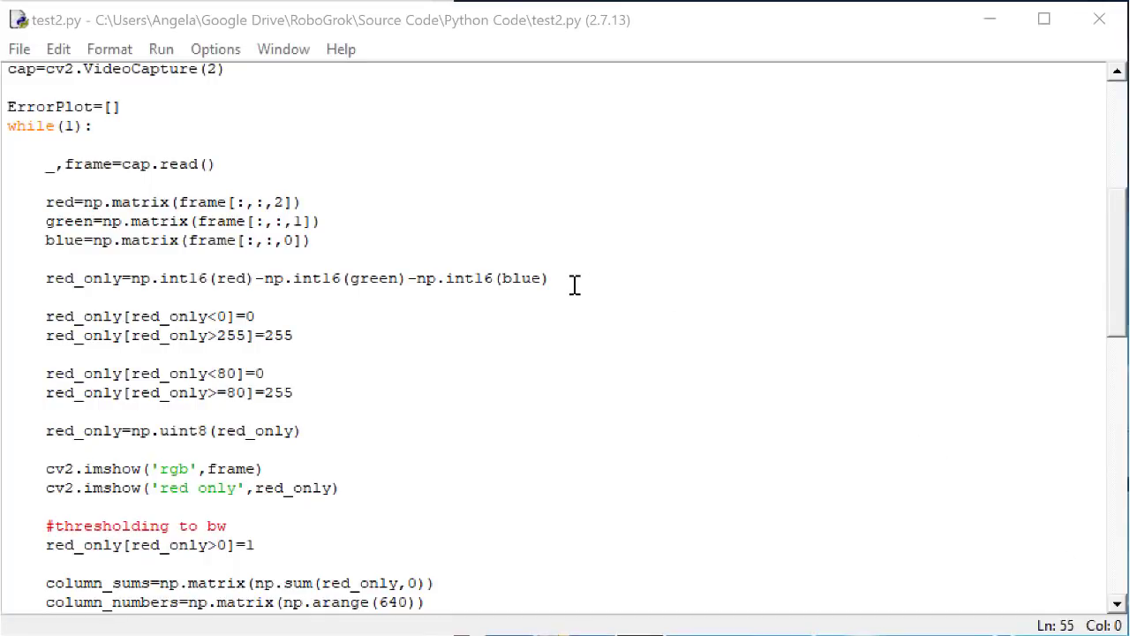
Duplicate the red_only channel line directly below itself
left_click_drag(574, 283, 46, 278)
key("ctrl+c")
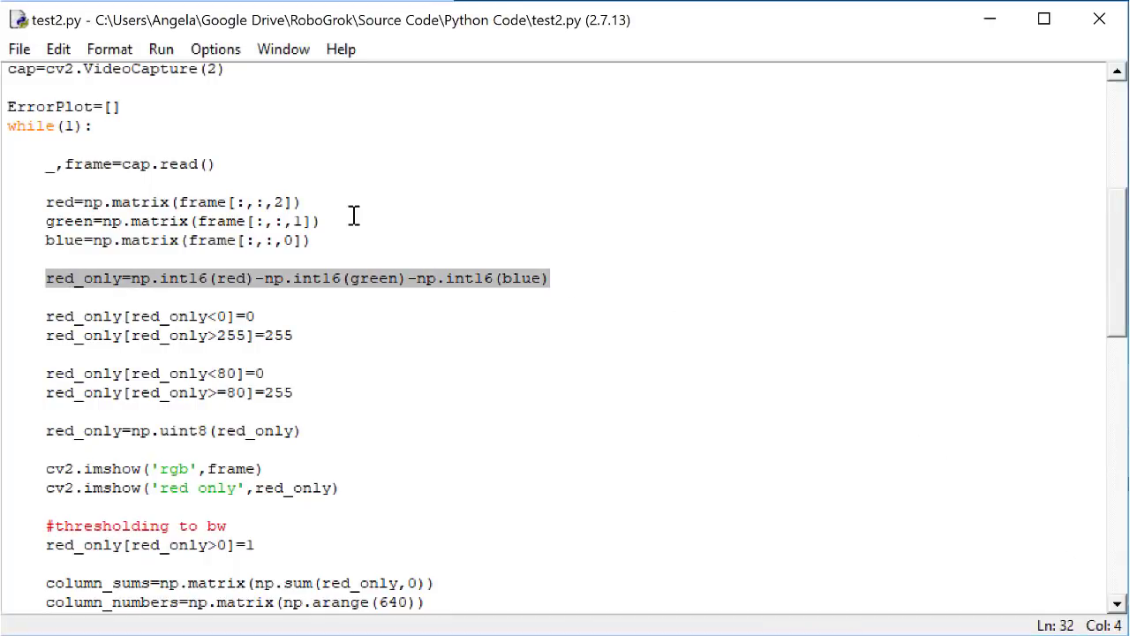
key("End")
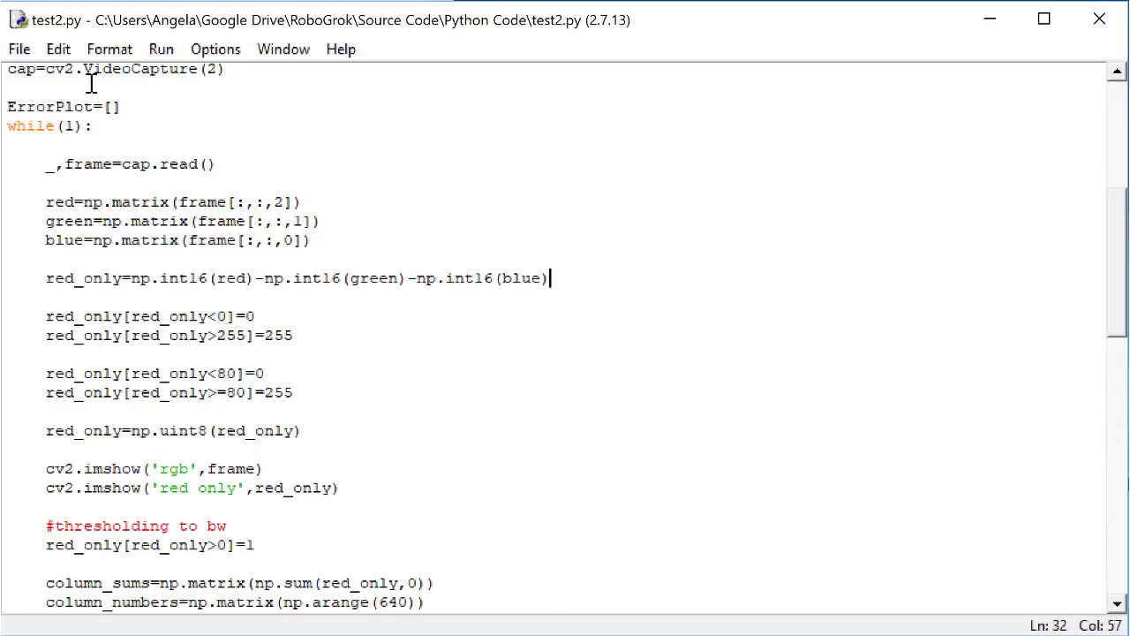
key("Return")
key("ctrl+v")
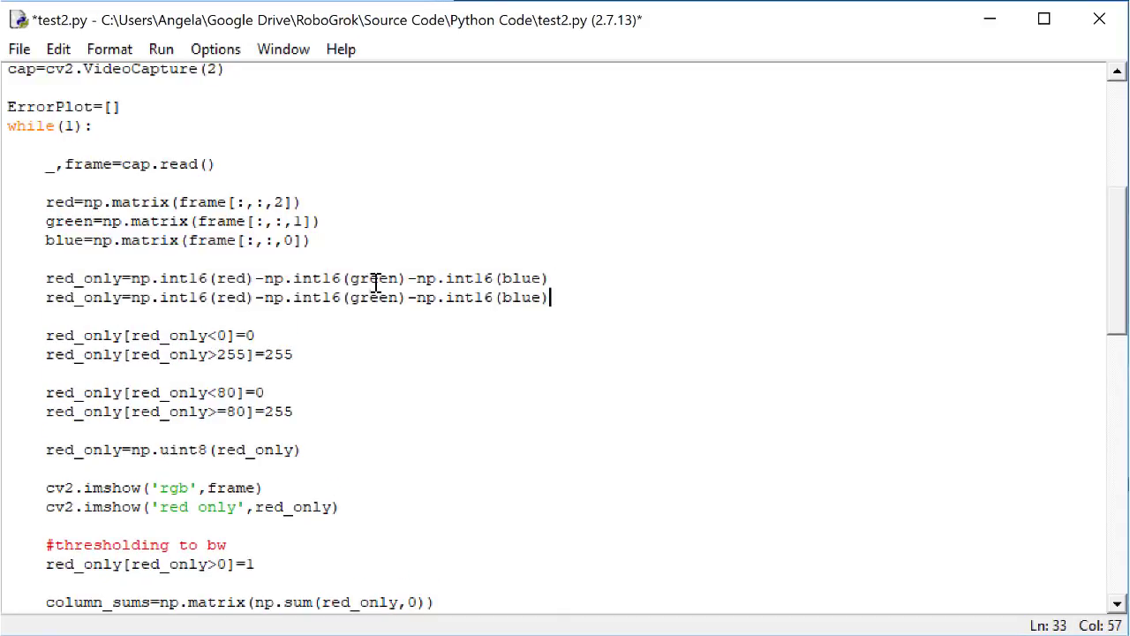
Edit the copy to read blue_only = np.int16(blue)-np.int16(green), dropping the trailing term
left_click(74, 298)
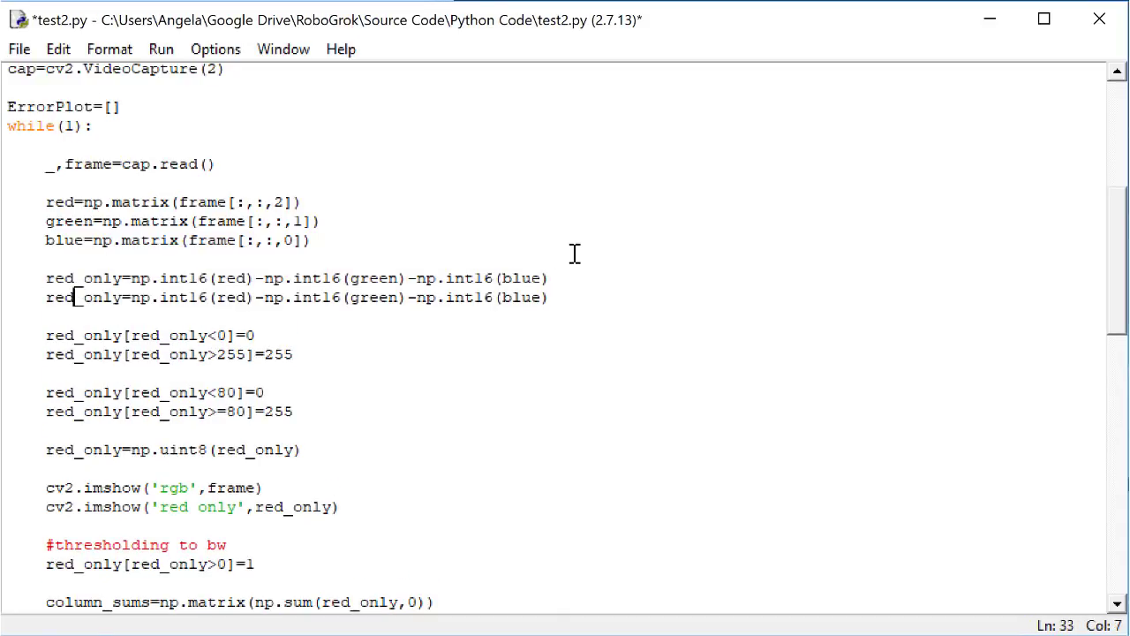
key("BackSpace")
key("BackSpace")
key("BackSpace")
type("blue")
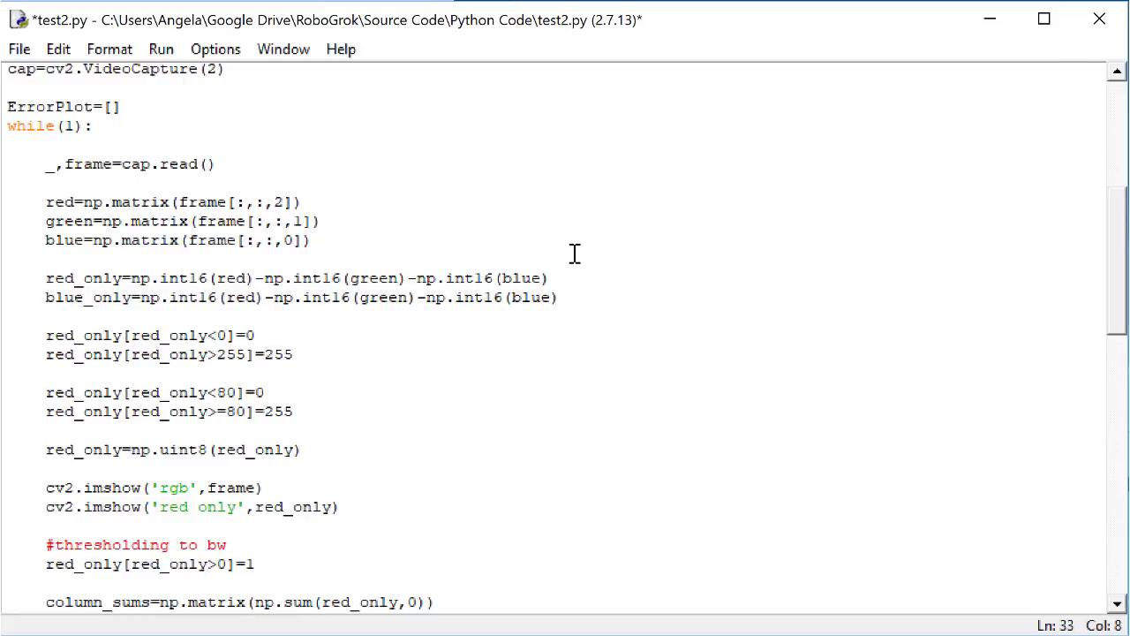
key("Right")
key("Right")
key("Right")
key("BackSpace")
key("BackSpace")
key("BackSpace")
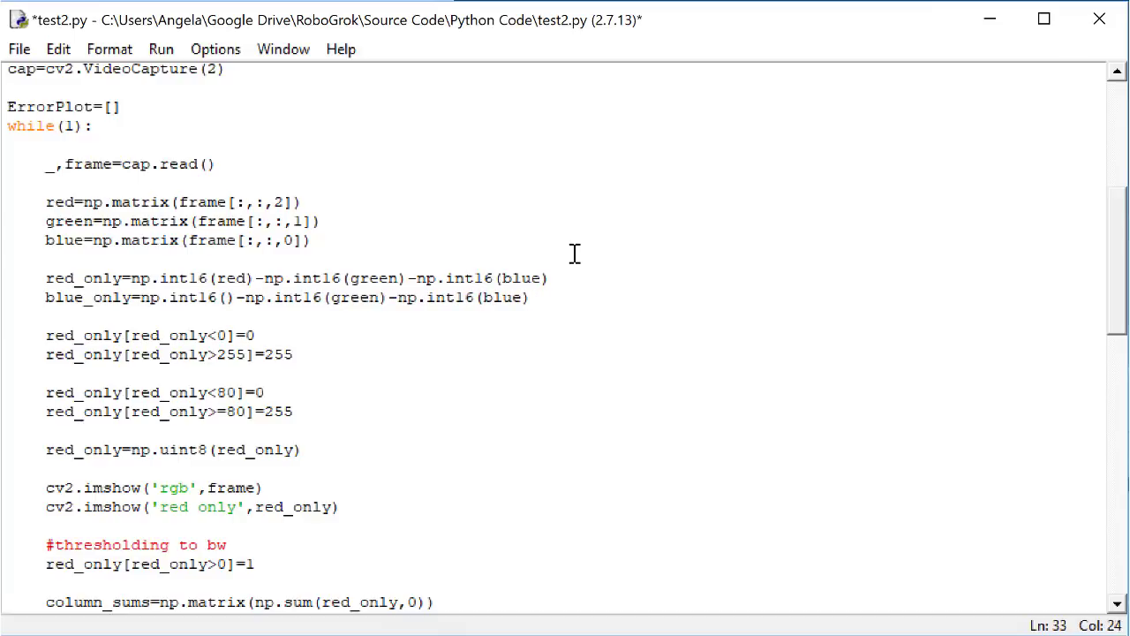
type("blue")
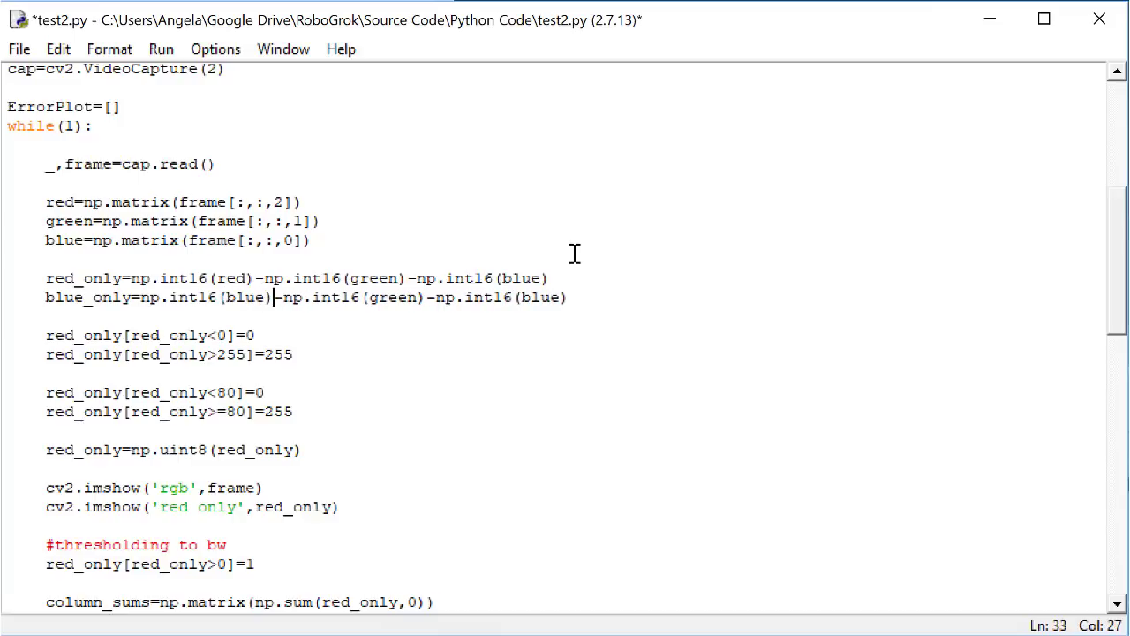
key("Right")
key("Right")
key("Right")
key("Delete")
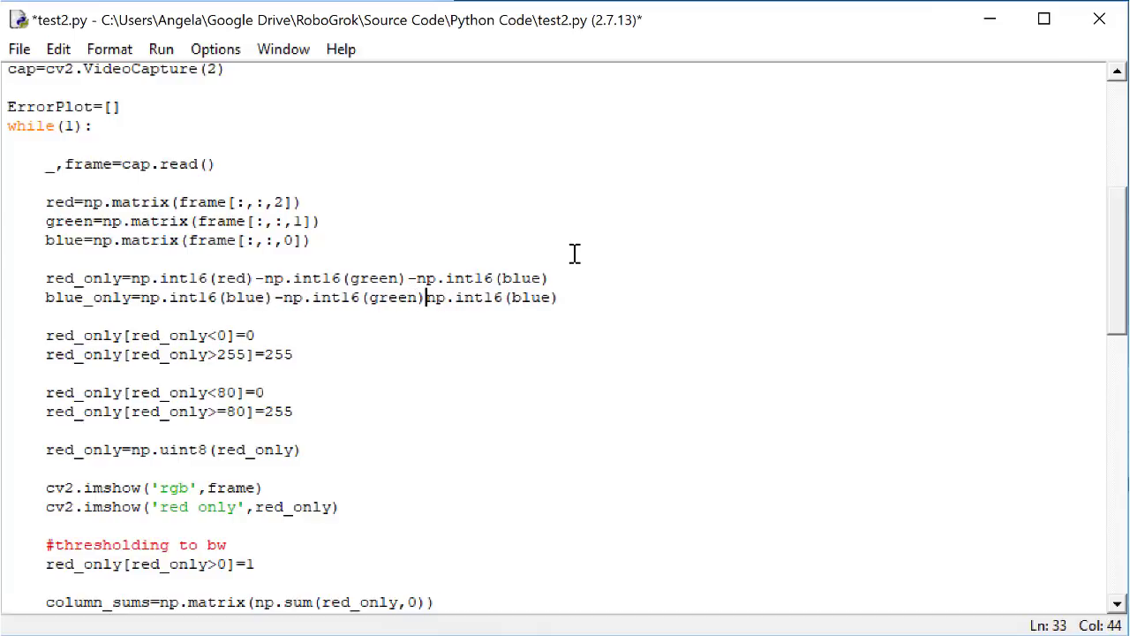
key("Delete")
key("Delete")
key("Delete")
key("Delete")
key("Delete")
key("Delete")
key("Delete")
key("Delete")
key("Delete")
key("Delete")
key("Delete")
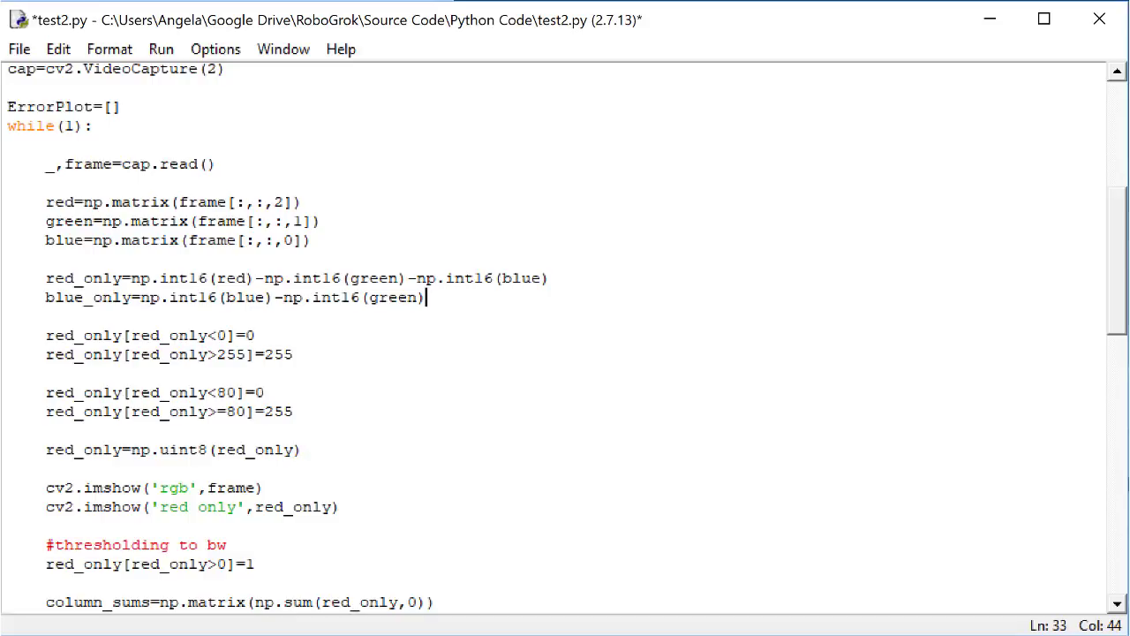
Duplicate the red_only clipping and uint8 lines below the originals and fix the indentation
left_click_drag(302, 450, 8, 335)
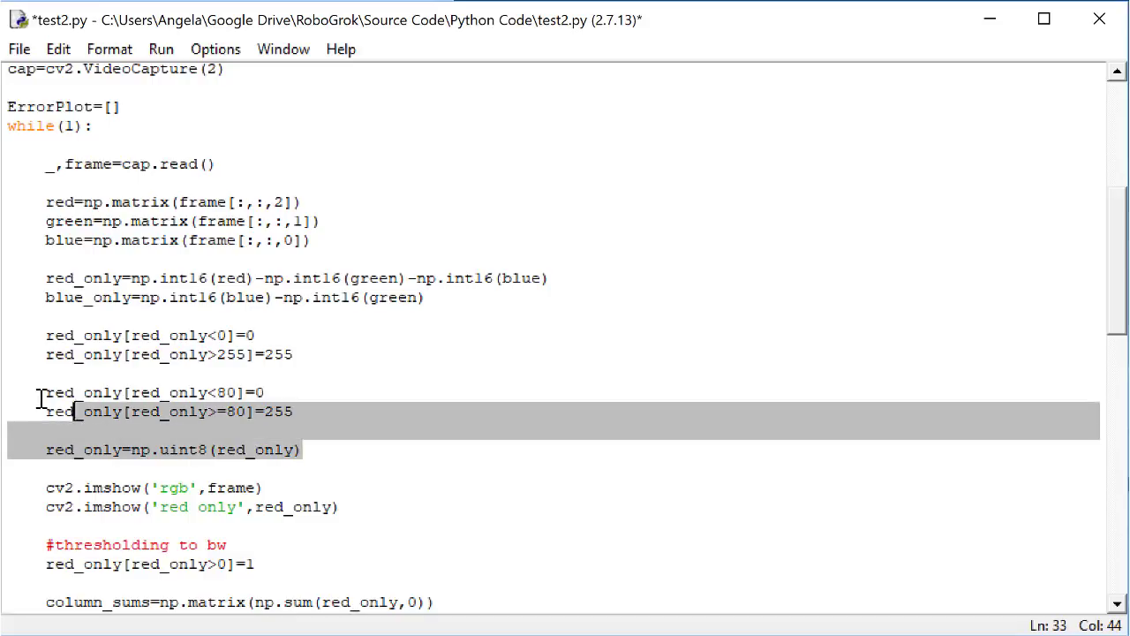
left_click(332, 448)
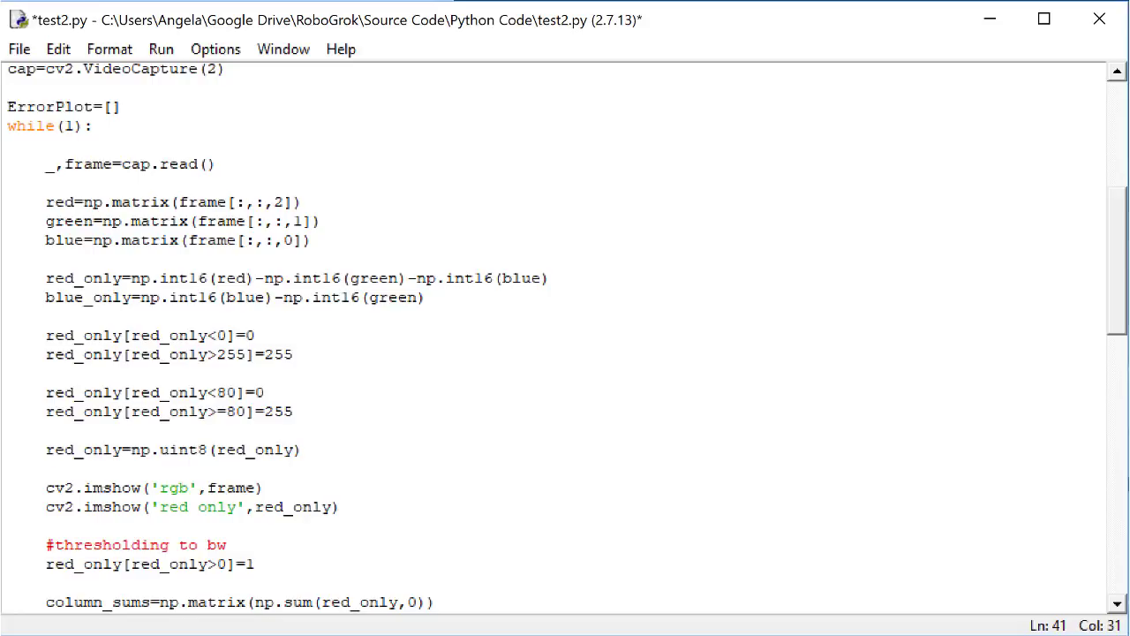
key("Return")
type("red_only[red_only<0]=0     red_only[red_only>255]=255      red_only[red_only<80]=0     red_only[red_only>=80]=255      red_only=np.uint8(red_only)")
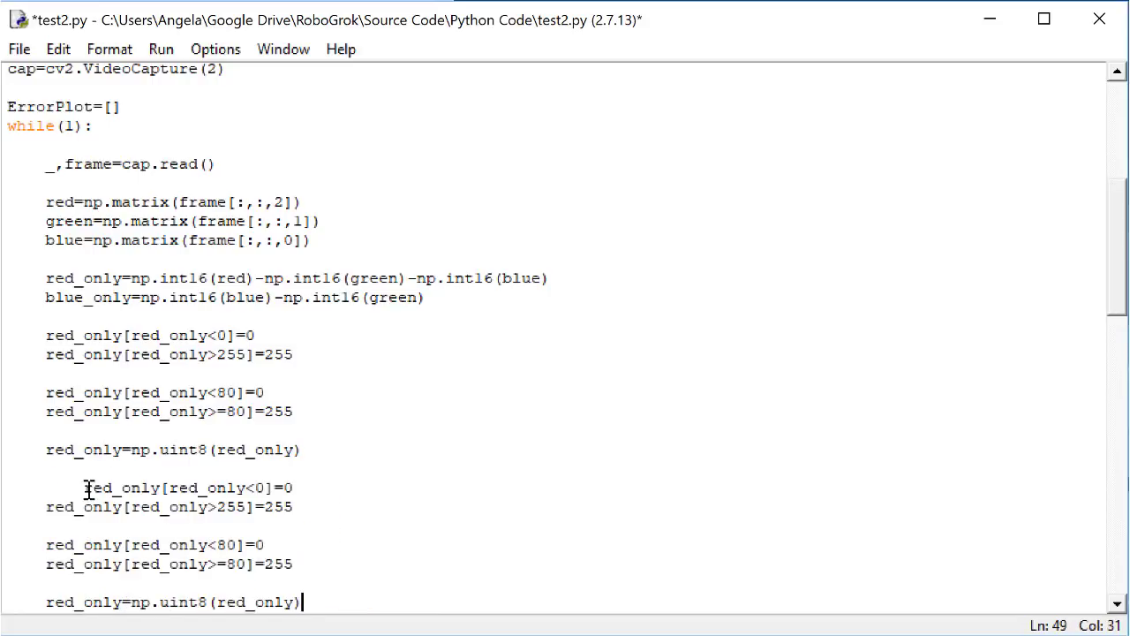
left_click(86, 488)
key("BackSpace")
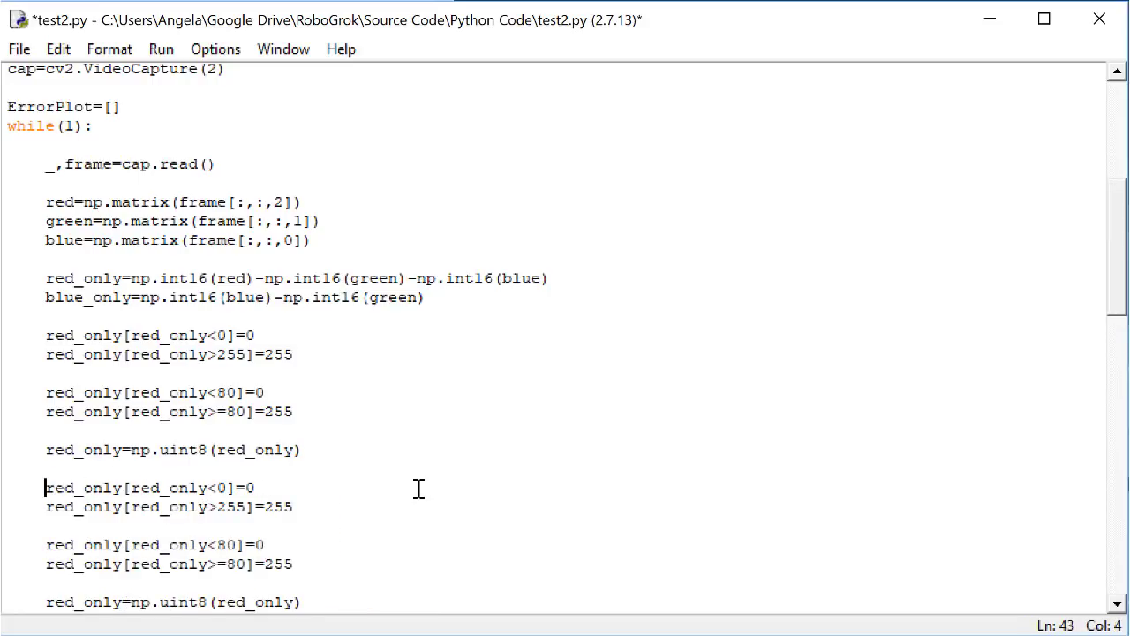
Change red to blue in the pasted clipping lines' names and clamp conditions
scroll(418, 489, "down", 1)
scroll(419, 488, "down", 2)
scroll(419, 488, "down", 1)
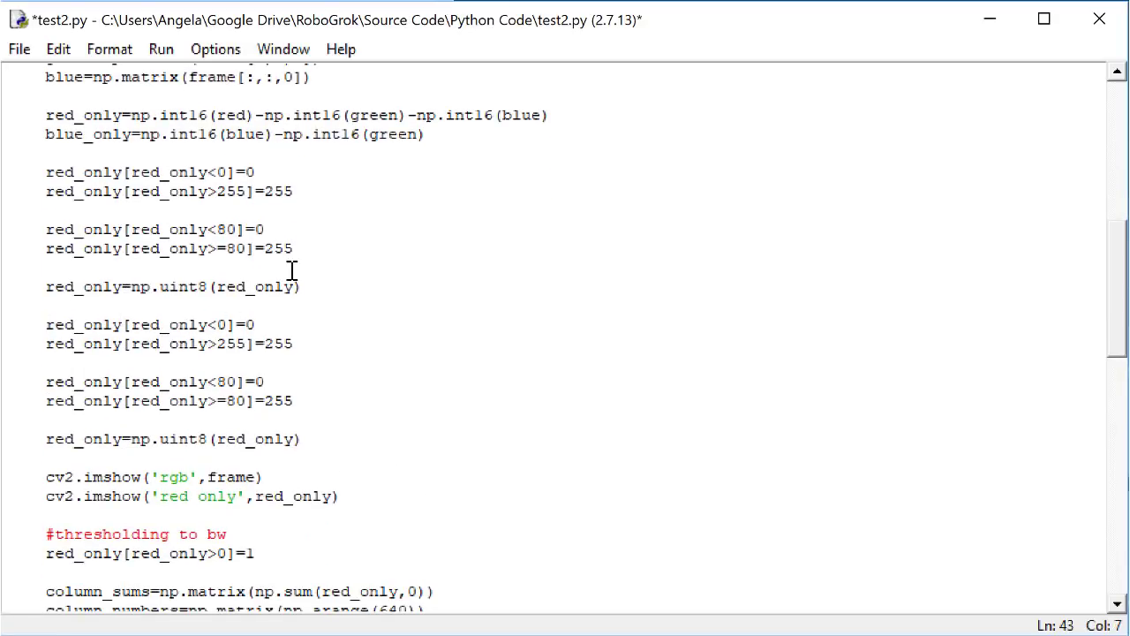
key("BackSpace")
key("BackSpace")
key("BackSpace")
type("blue")
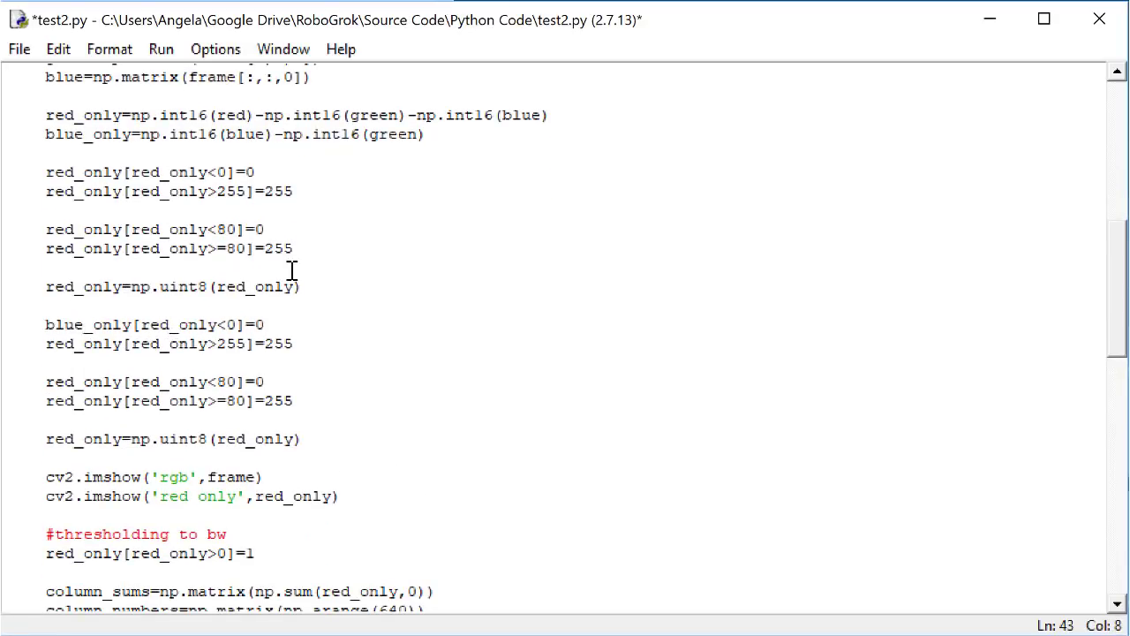
key("Right")
key("Right")
key("Right")
key("BackSpace")
key("BackSpace")
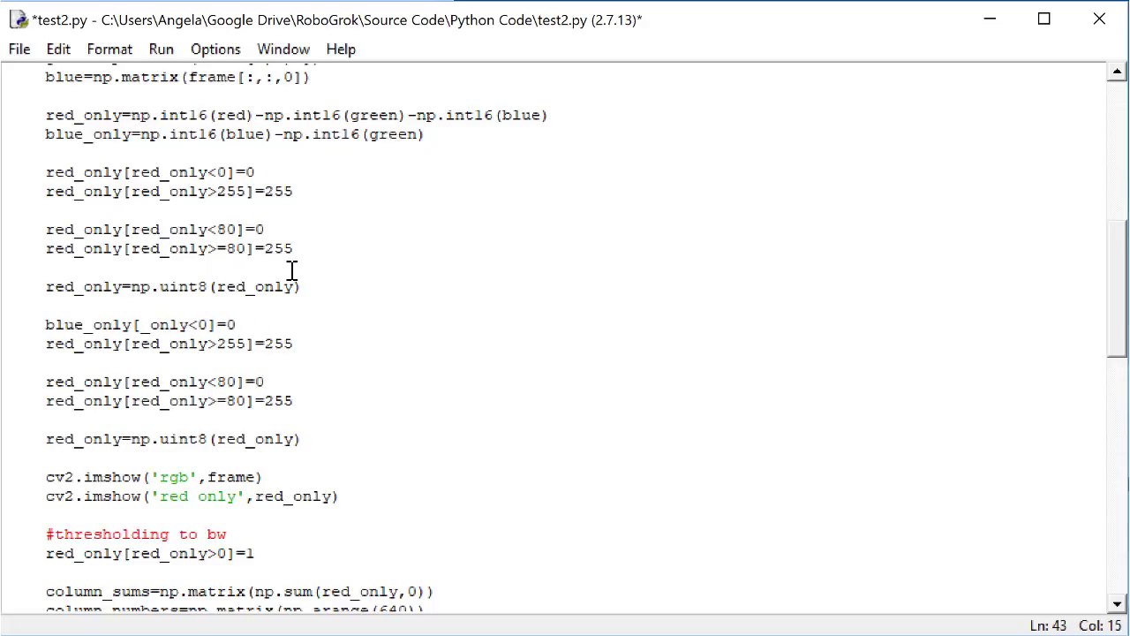
key("BackSpace")
type("blue")
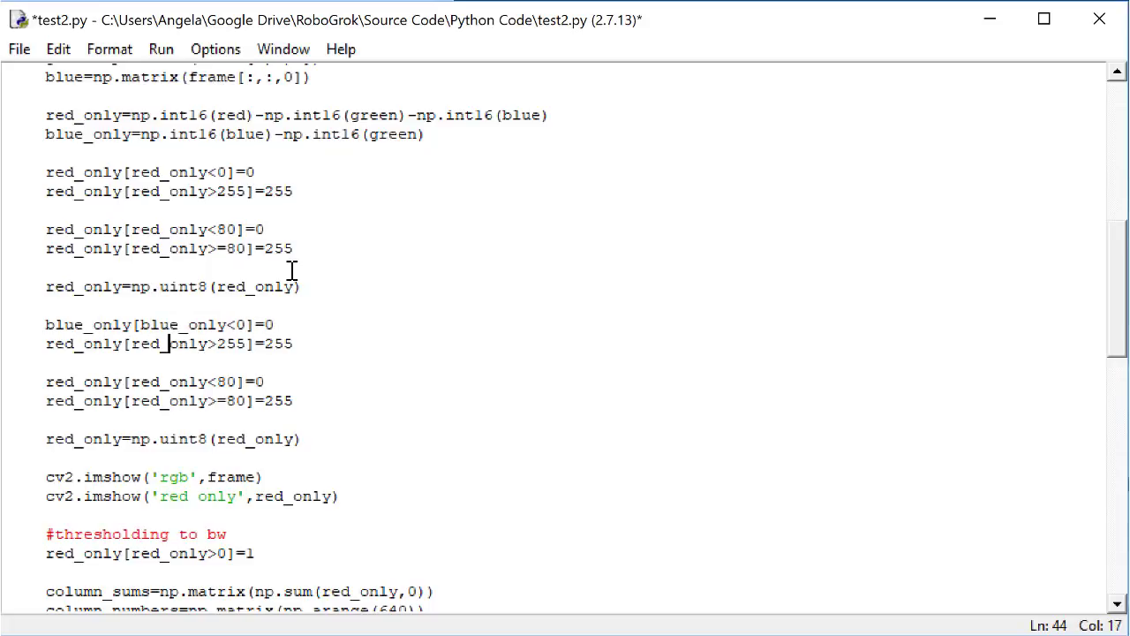
key("BackSpace")
key("BackSpace")
key("BackSpace")
type("b")
type("lue")
key("Left")
key("Left")
key("Left")
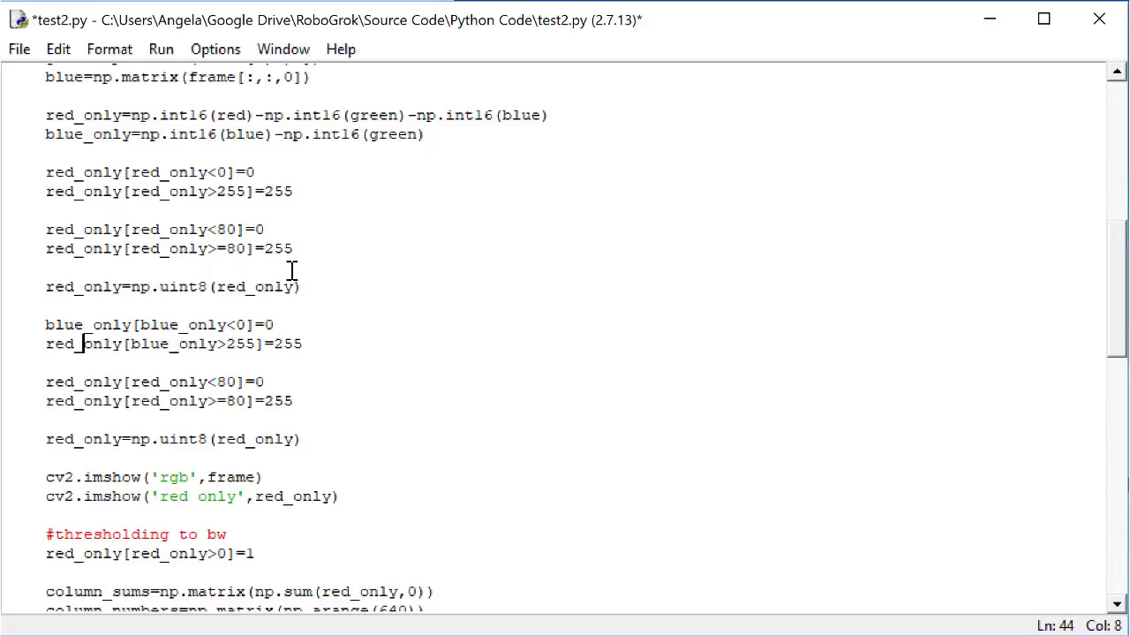
key("BackSpace")
key("BackSpace")
key("BackSpace")
type("blue")
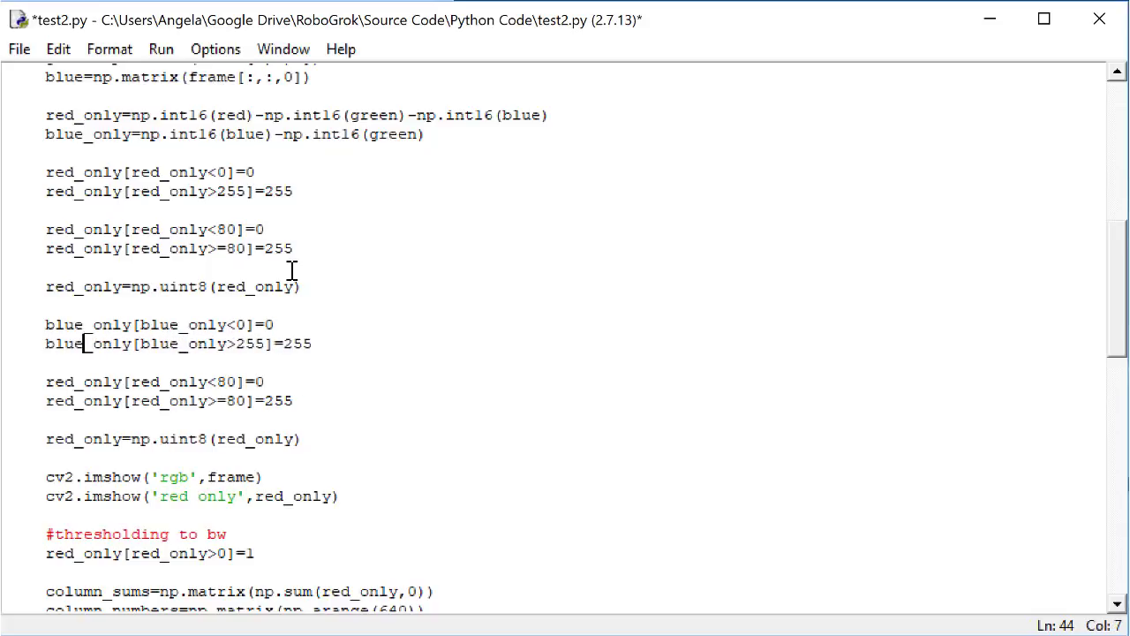
key("Left")
key("Left")
key("Left")
key("BackSpace")
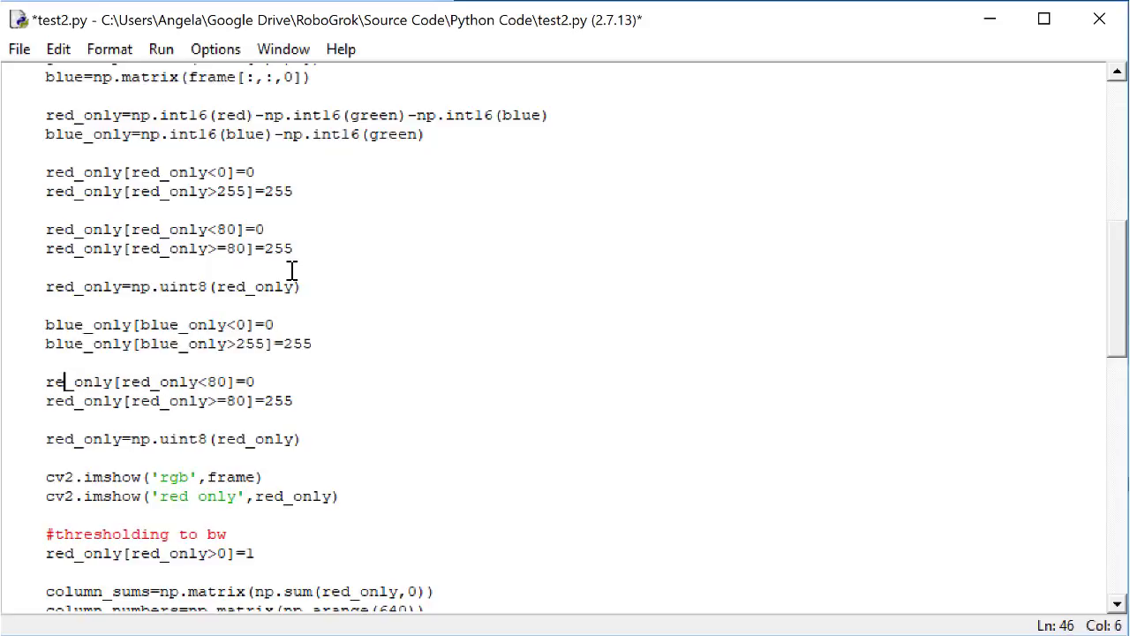
key("BackSpace")
key("BackSpace")
Switch the <80 and >=80 threshold lines and the uint8 conversion to blue_only
type("blue")
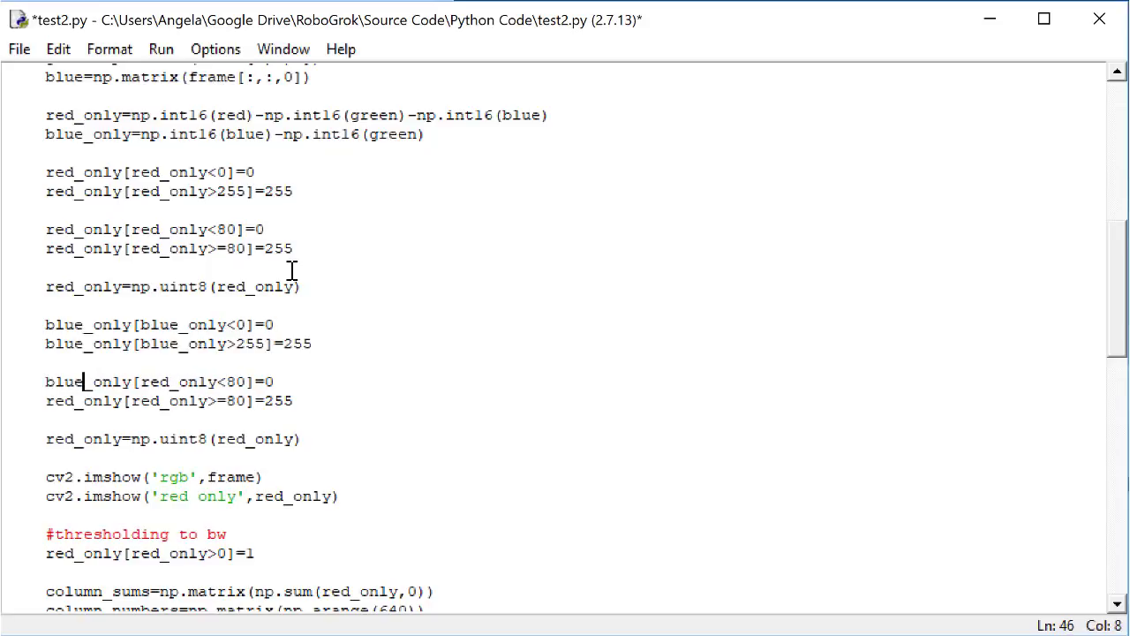
key("Right")
key("Right")
key("Right")
key("BackSpace")
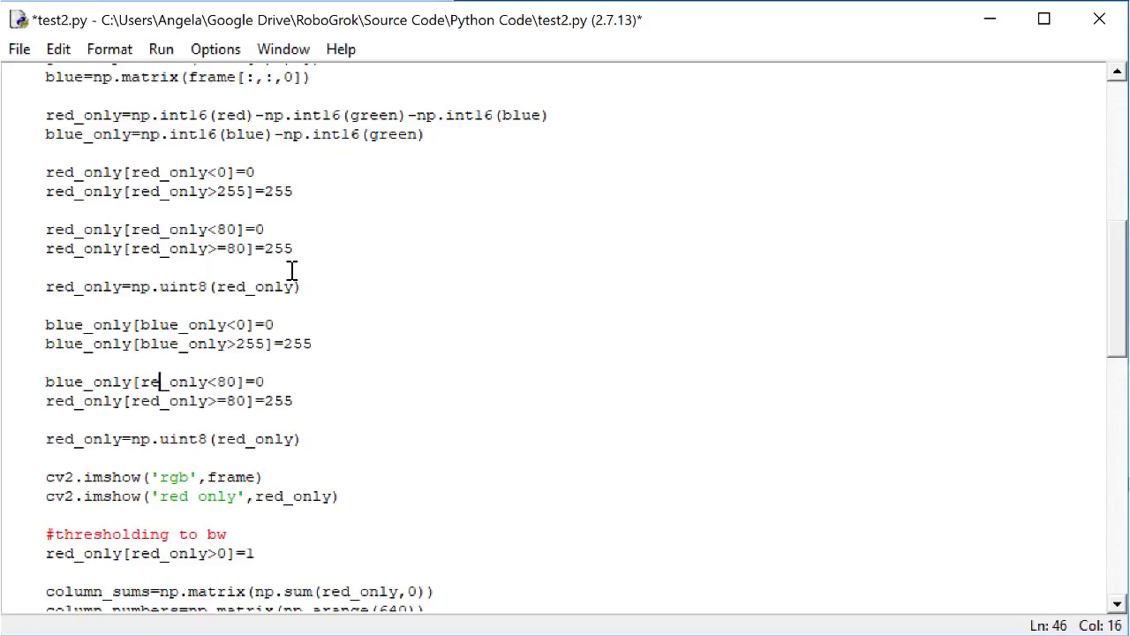
key("BackSpace")
key("BackSpace")
type("blue")
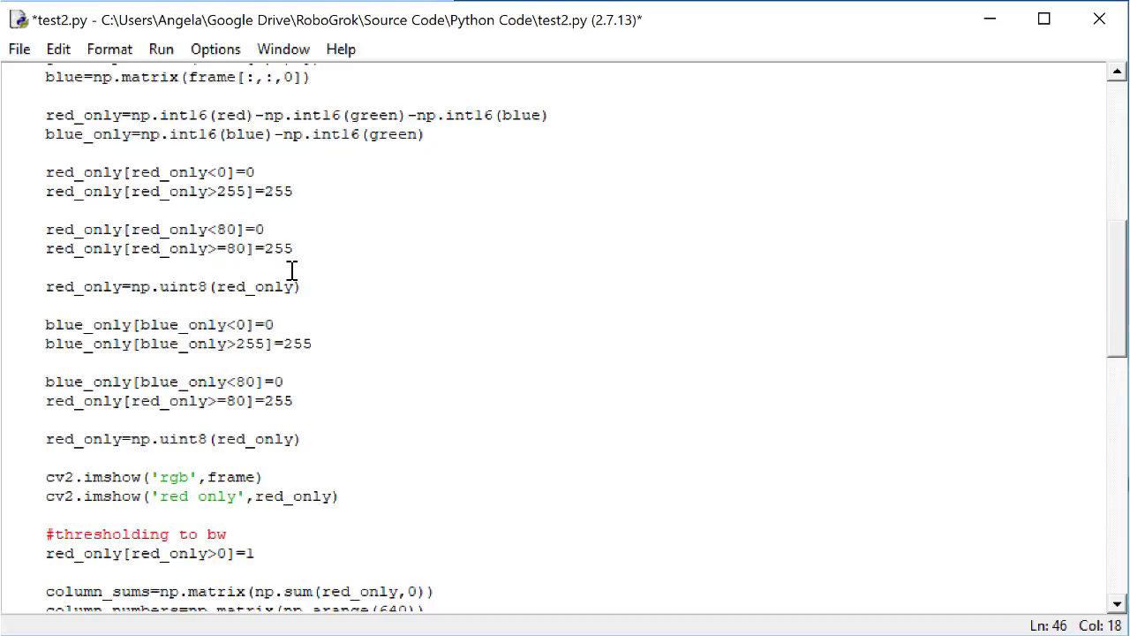
key("BackSpace")
key("BackSpace")
key("BackSpace")
type("blu")
type("e")
key("Left")
key("Left")
key("Left")
key("BackSpace")
key("BackSpace")
key("BackSpace")
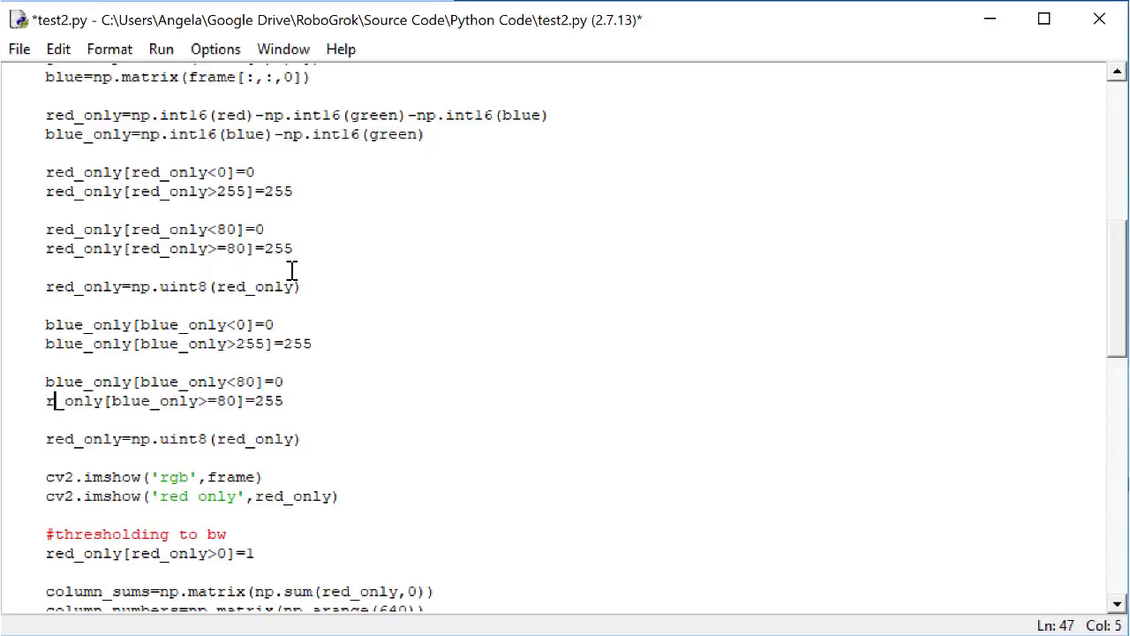
type("blue")
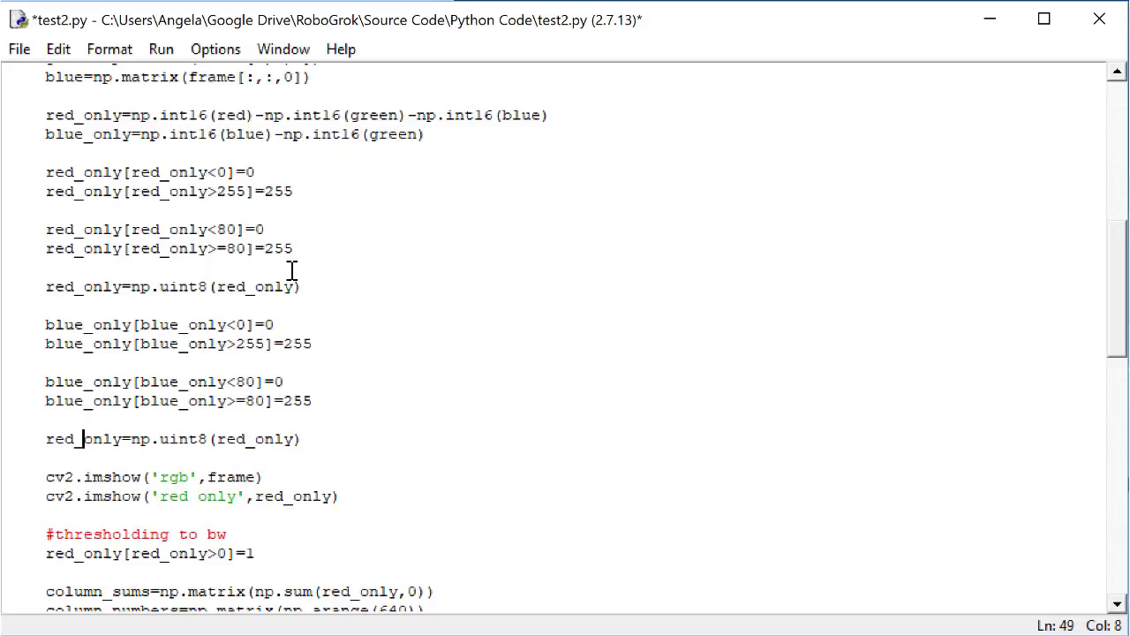
key("BackSpace")
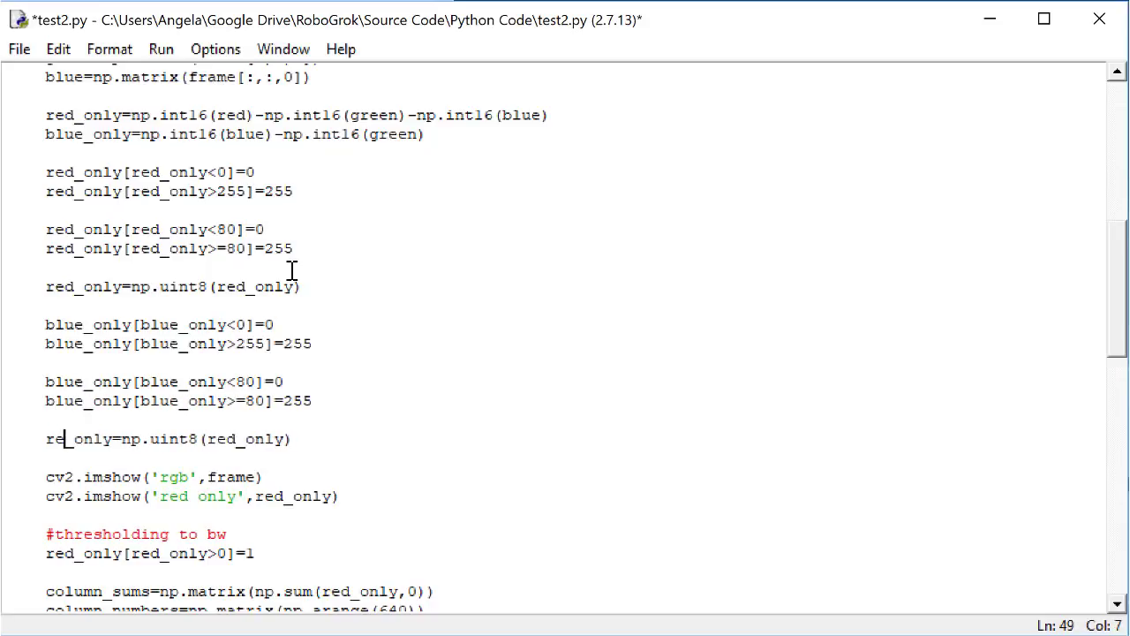
key("BackSpace")
key("BackSpace")
type("bluie")
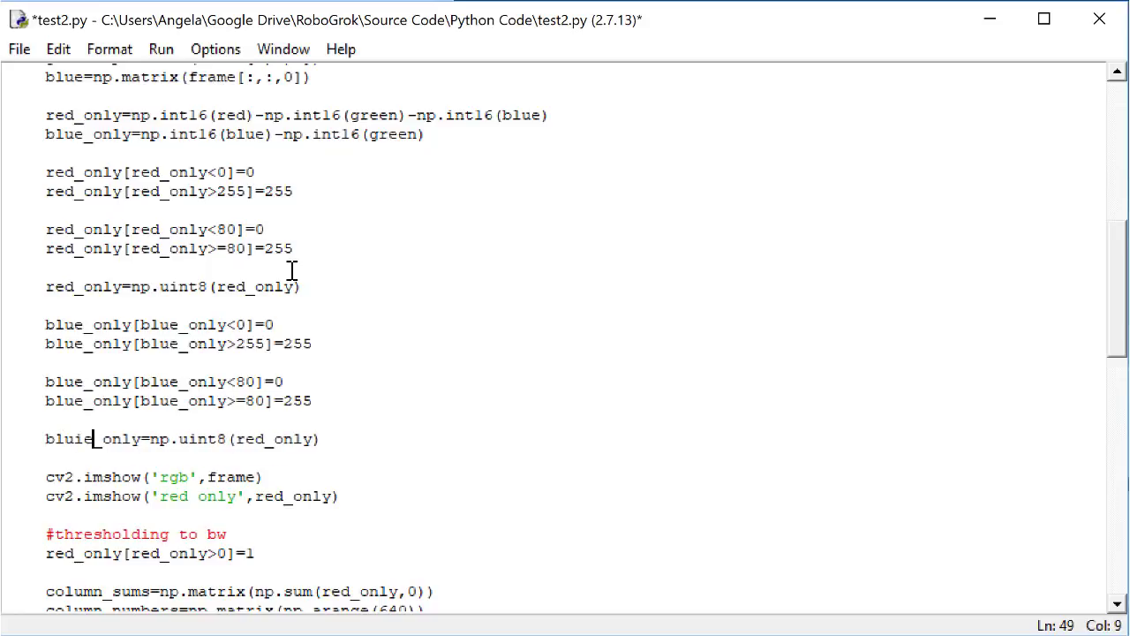
key("BackSpace")
key("BackSpace")
type("e")
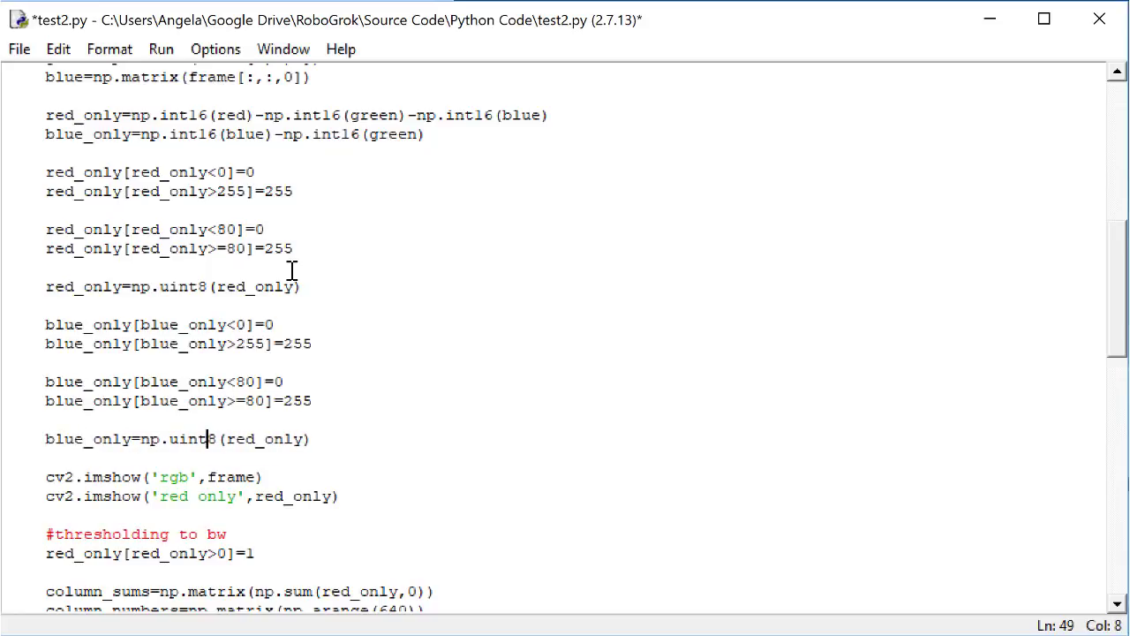
key("Right")
key("Right")
key("Right")
key("Right")
key("BackSpace")
key("BackSpace")
key("BackSpace")
type("blu")
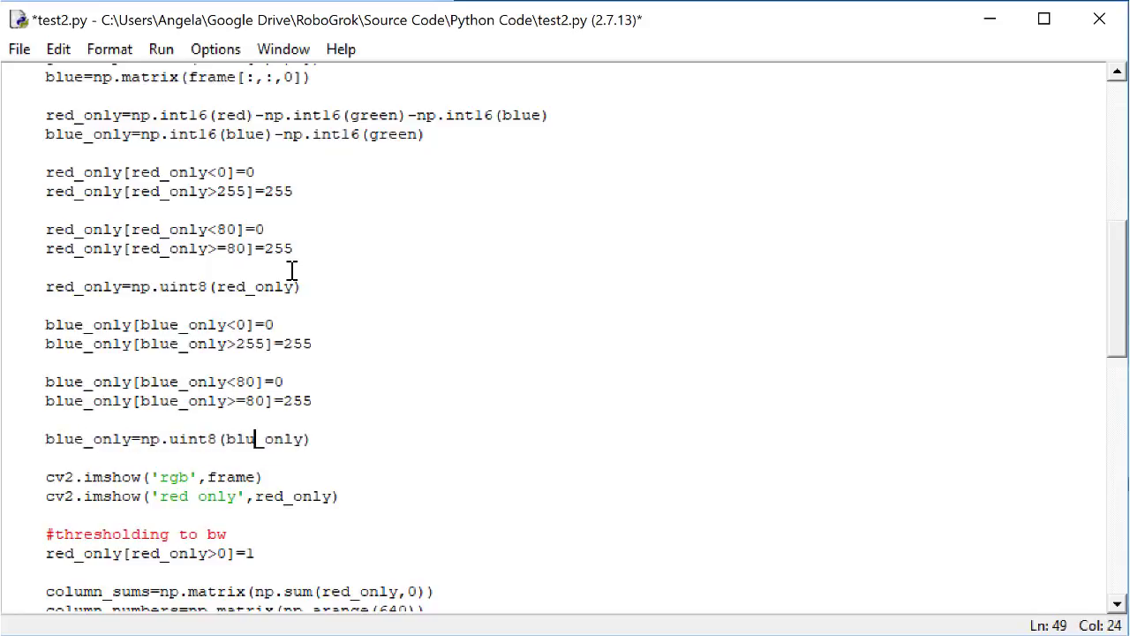
type("e")
Add an imshow line below the red one showing blue_only in a 'blue only' window
scroll(361, 406, "down", 3)
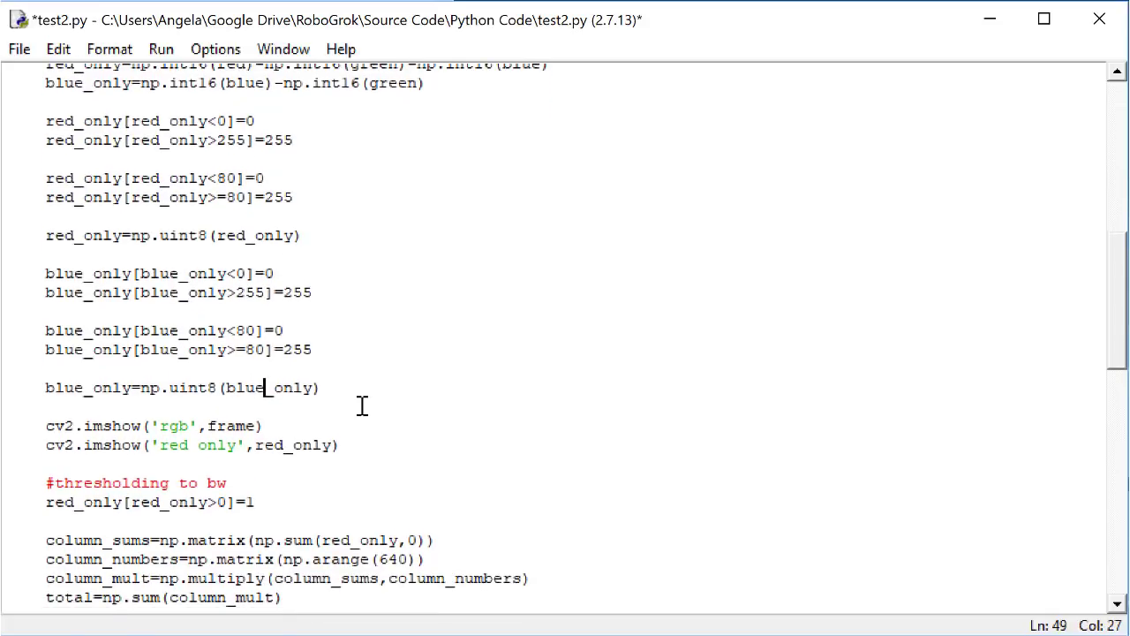
scroll(360, 408, "down", 1)
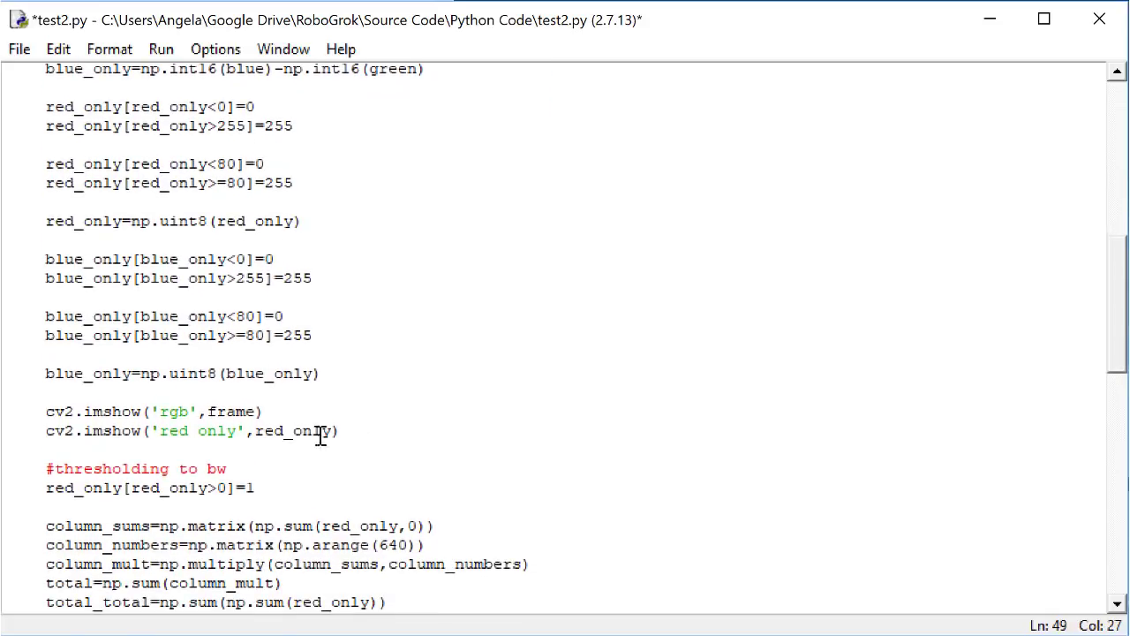
left_click_drag(340, 431, 46, 431)
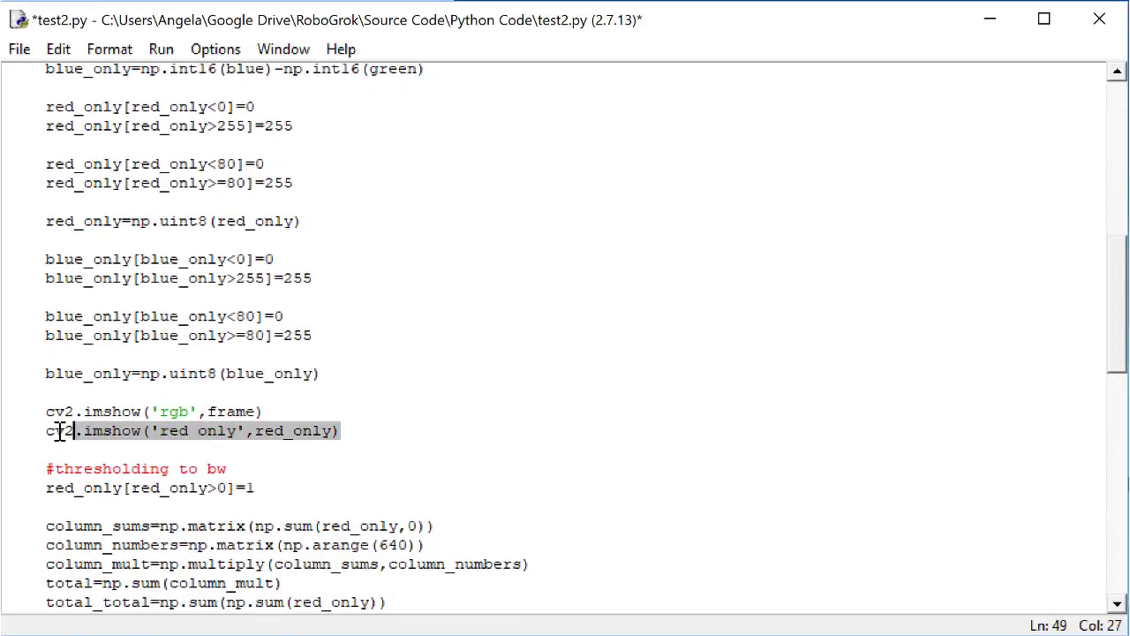
key("ctrl+c")
left_click(366, 427)
key("Return")
key("Return")
key("ctrl+v")
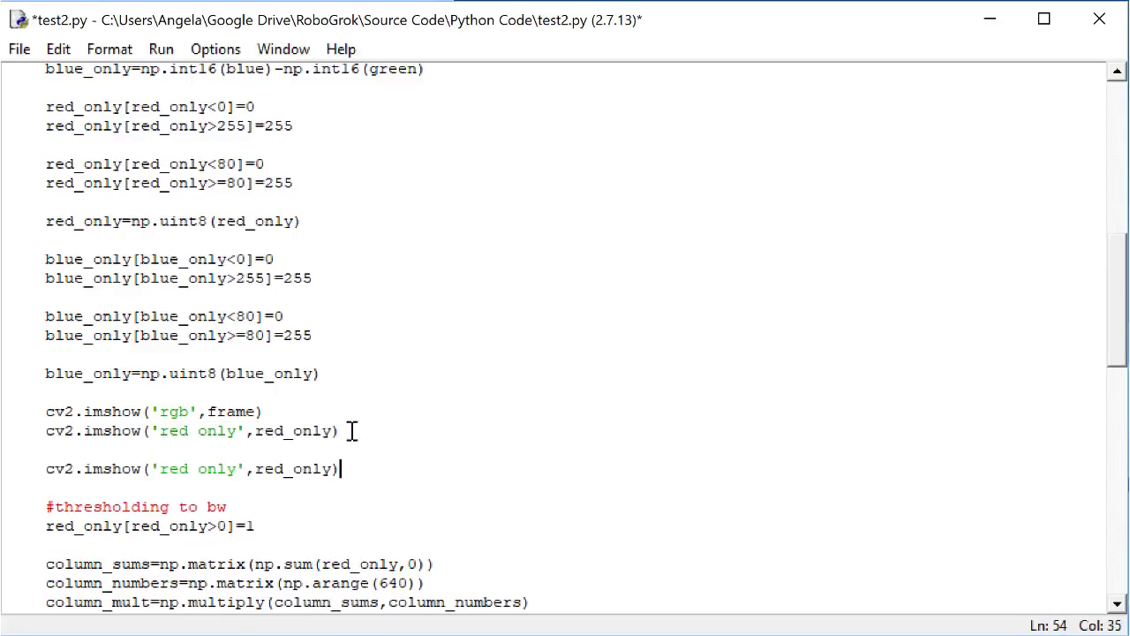
left_click(189, 469)
key("BackSpace")
key("BackSpace")
key("BackSpace")
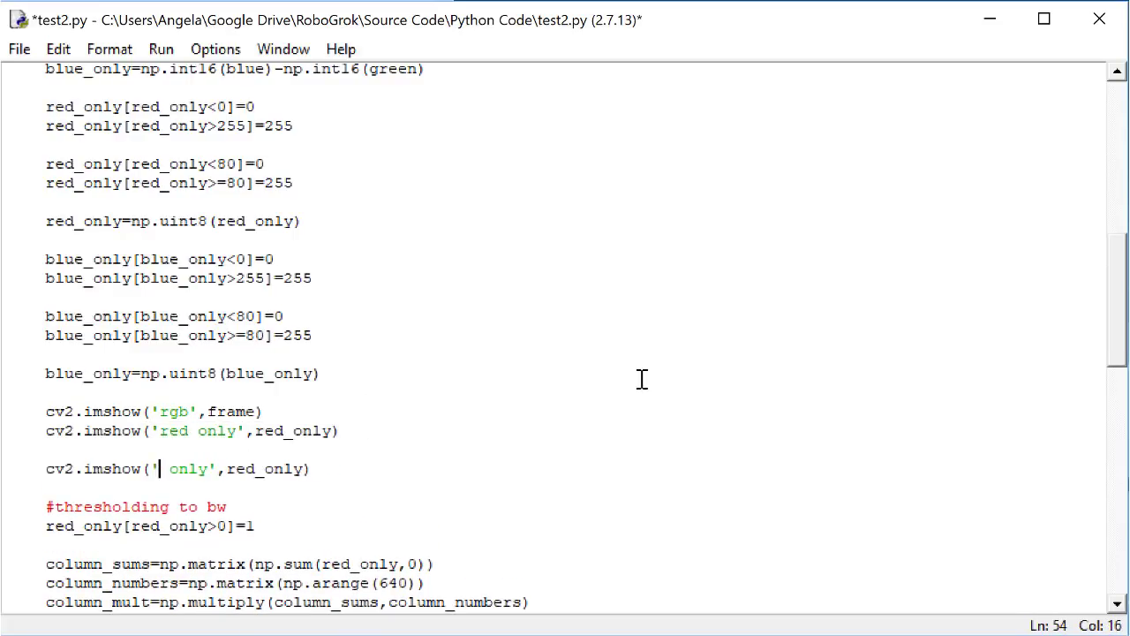
type("blue")
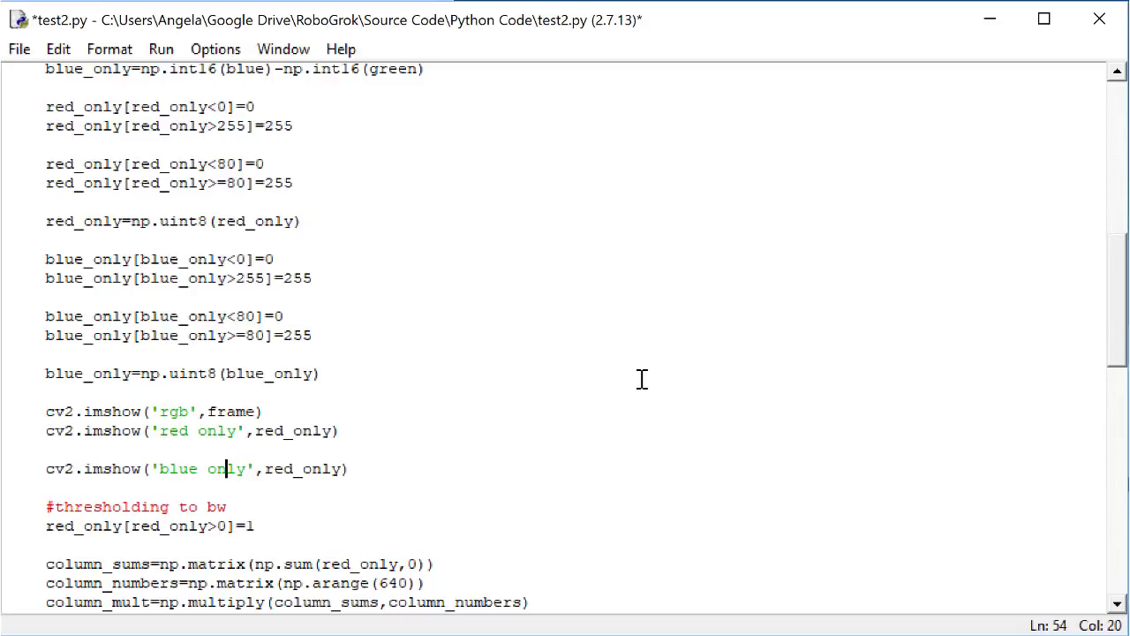
key("BackSpace")
key("BackSpace")
key("BackSpace")
type("b")
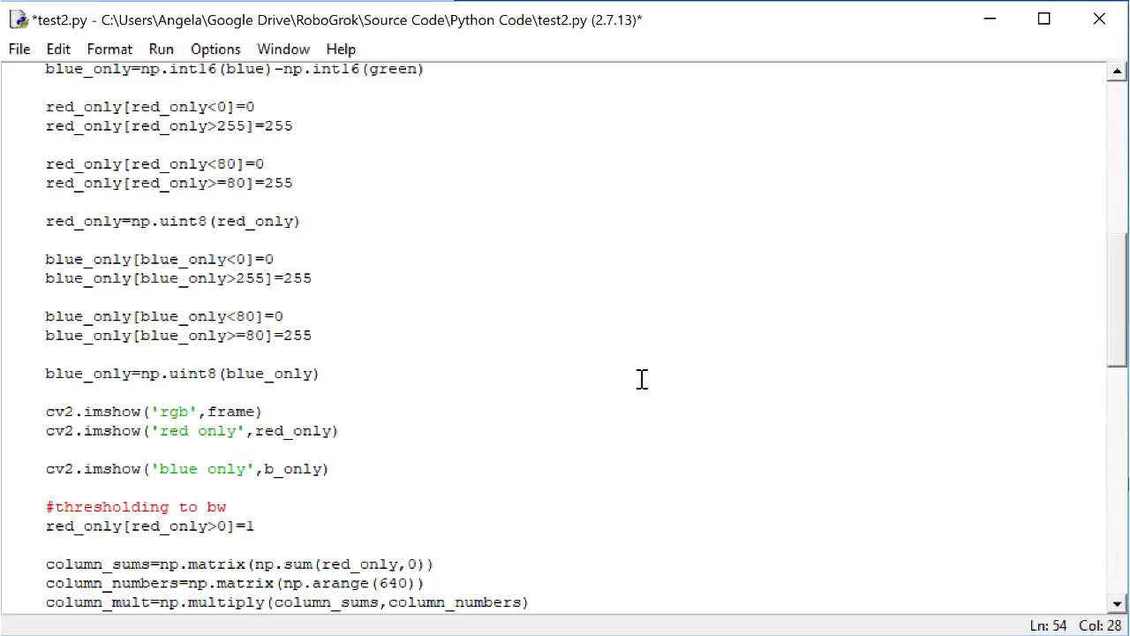
type("lue")
scroll(642, 380, "down", 1)
scroll(642, 379, "down", 1)
scroll(642, 380, "down", 2)
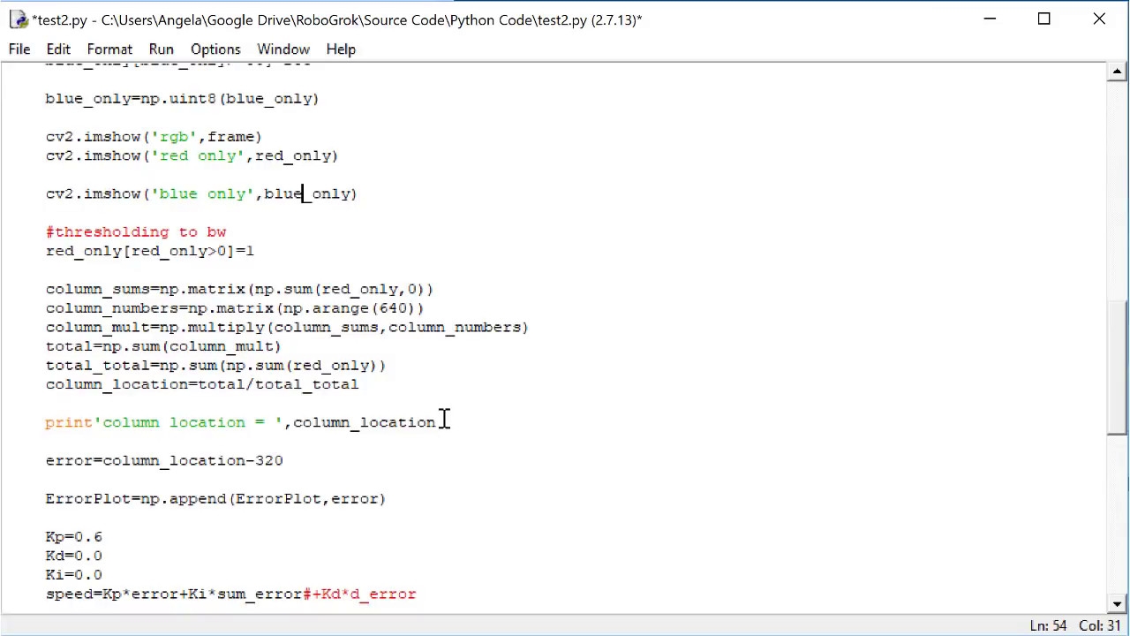
Paste a copy of the thresholding and column-location block after the error line, dedenting its comment
left_click_drag(446, 420, 128, 328)
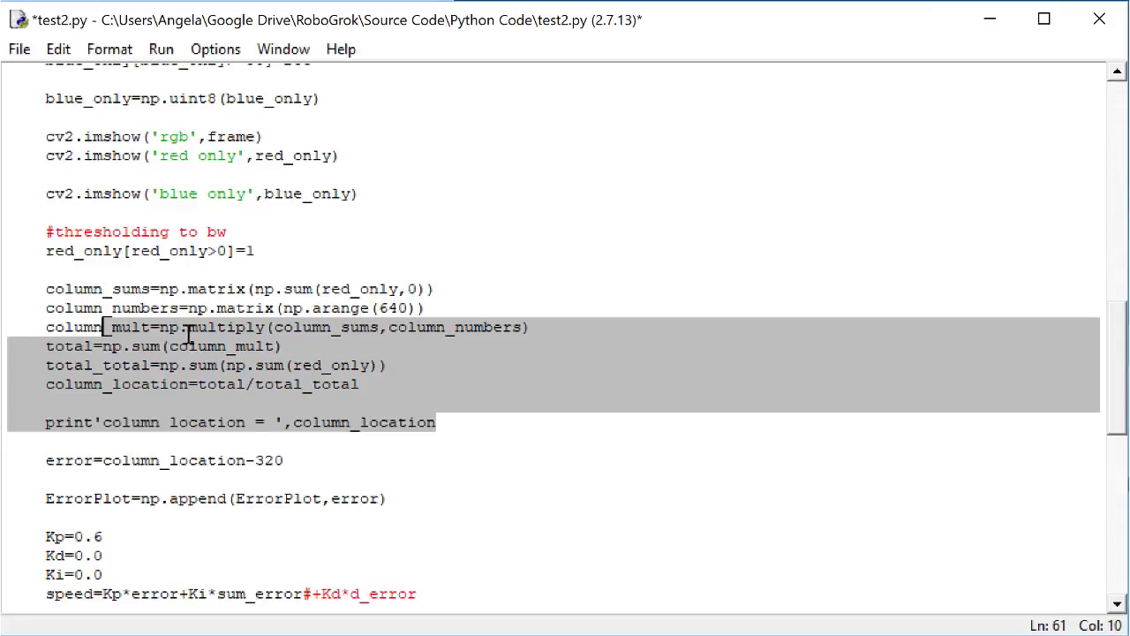
left_click(382, 365)
mouse_move(373, 383)
left_mouse_down()
mouse_move(8, 250)
mouse_move(8, 231)
left_mouse_up()
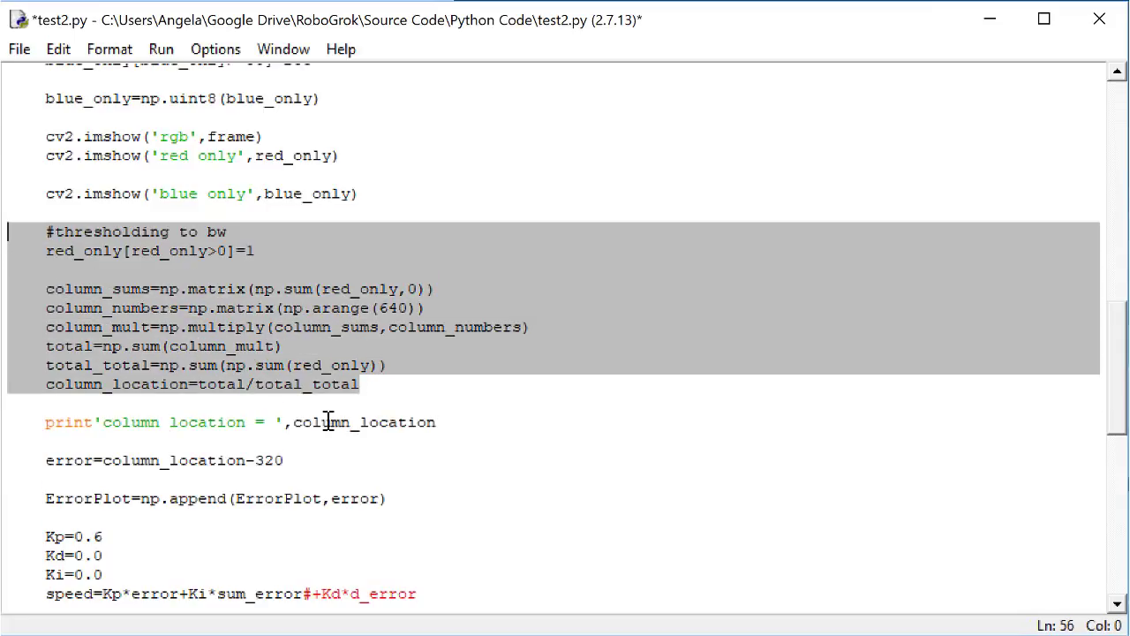
scroll(328, 421, "down", 1)
scroll(328, 420, "down", 1)
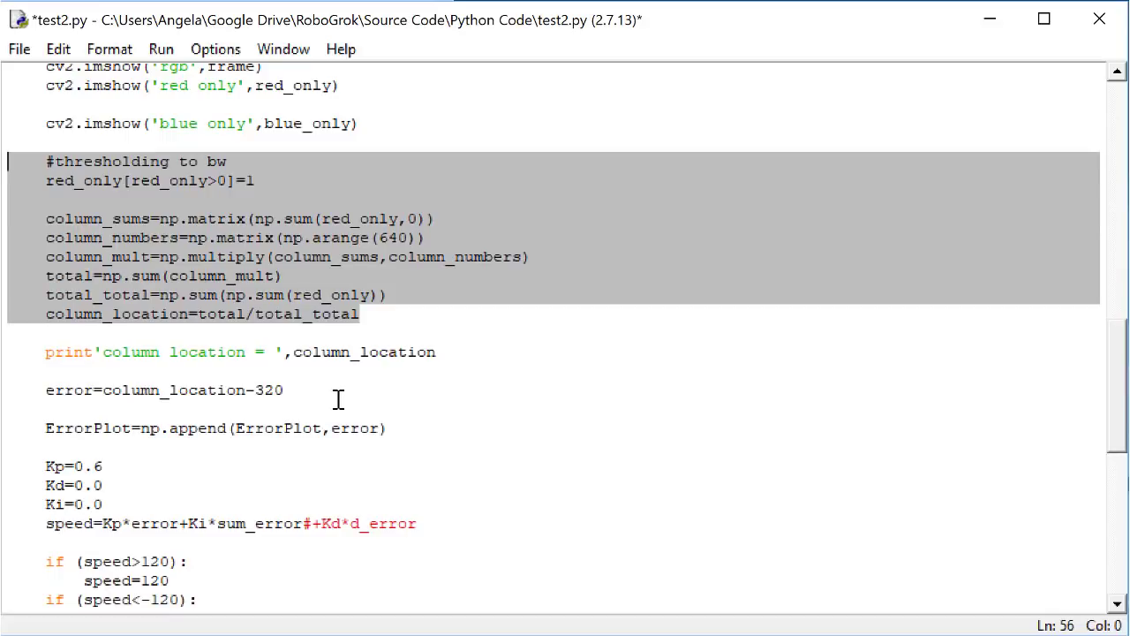
left_click(325, 398)
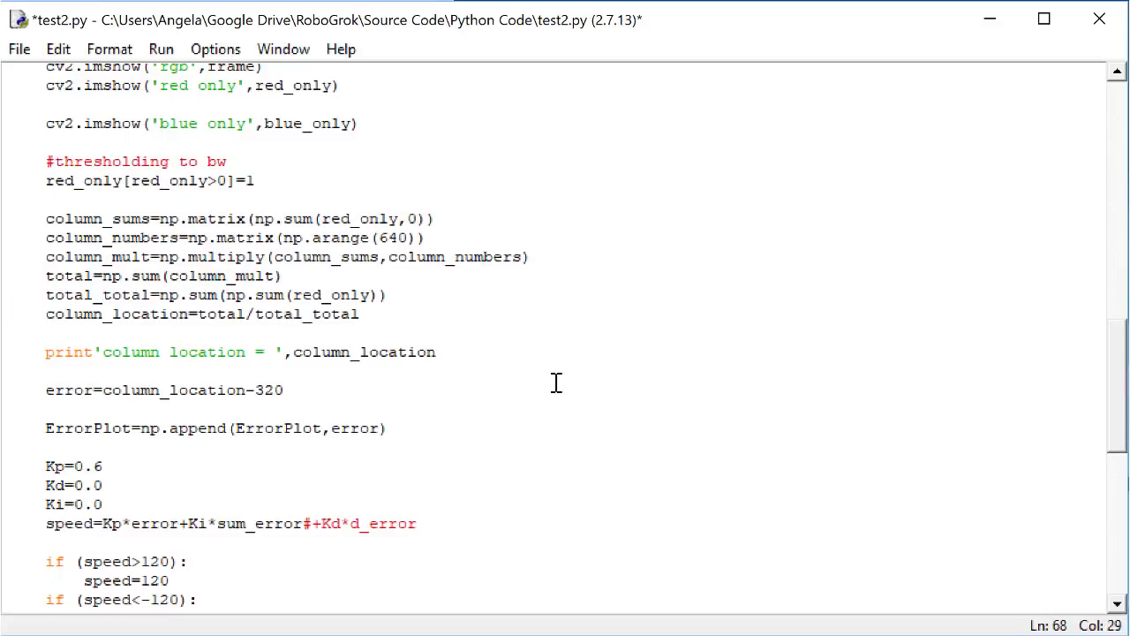
key("Return")
key("Return")
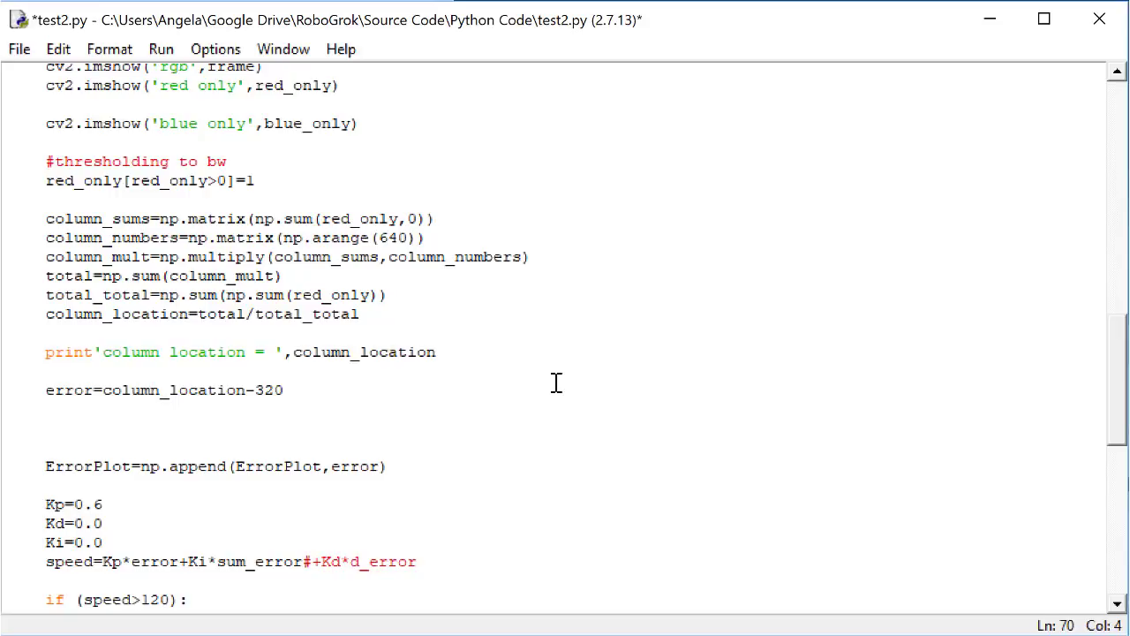
key("ctrl+v")
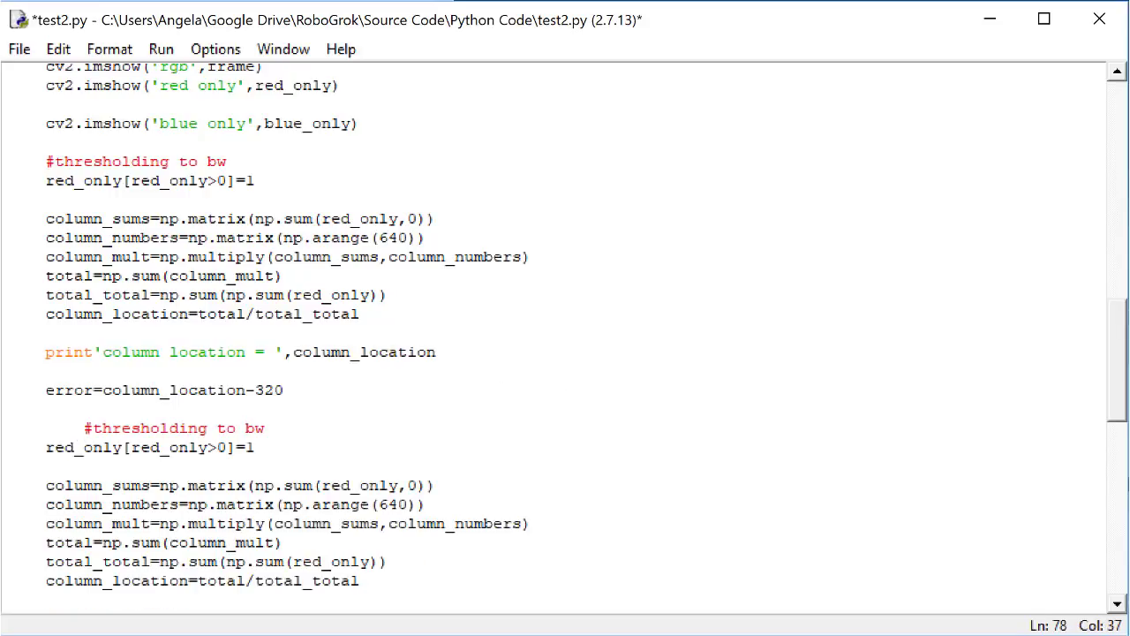
left_click(85, 428)
key("BackSpace")
Replace red_only with blue_only in the pasted threshold, column_sums and total_total lines
scroll(584, 362, "down", 2)
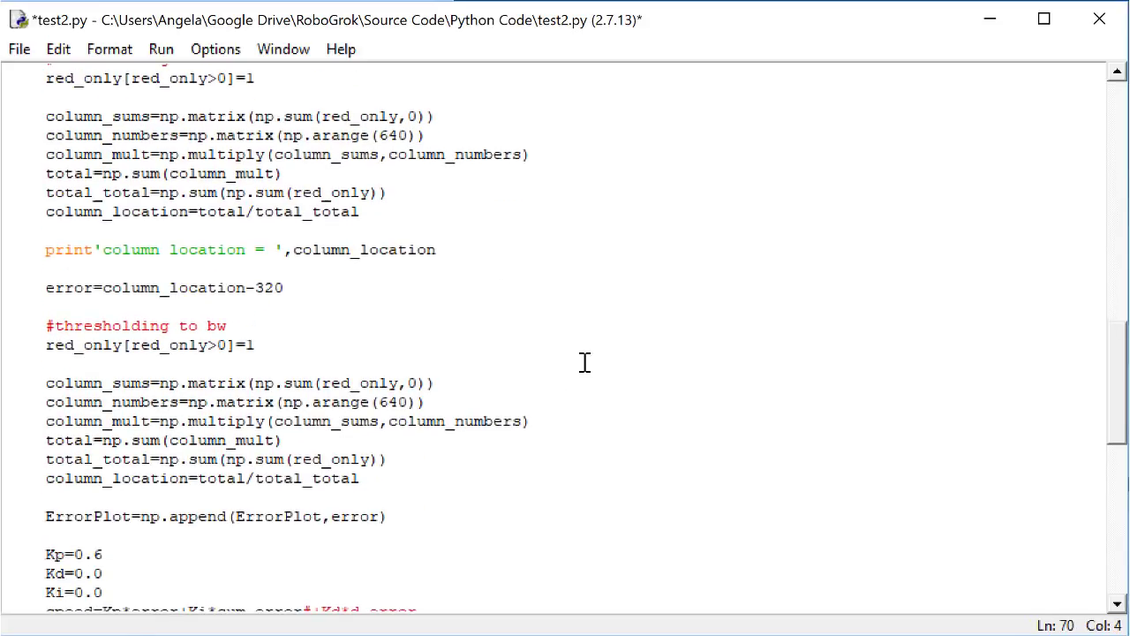
left_click(74, 347)
key("BackSpace")
key("BackSpace")
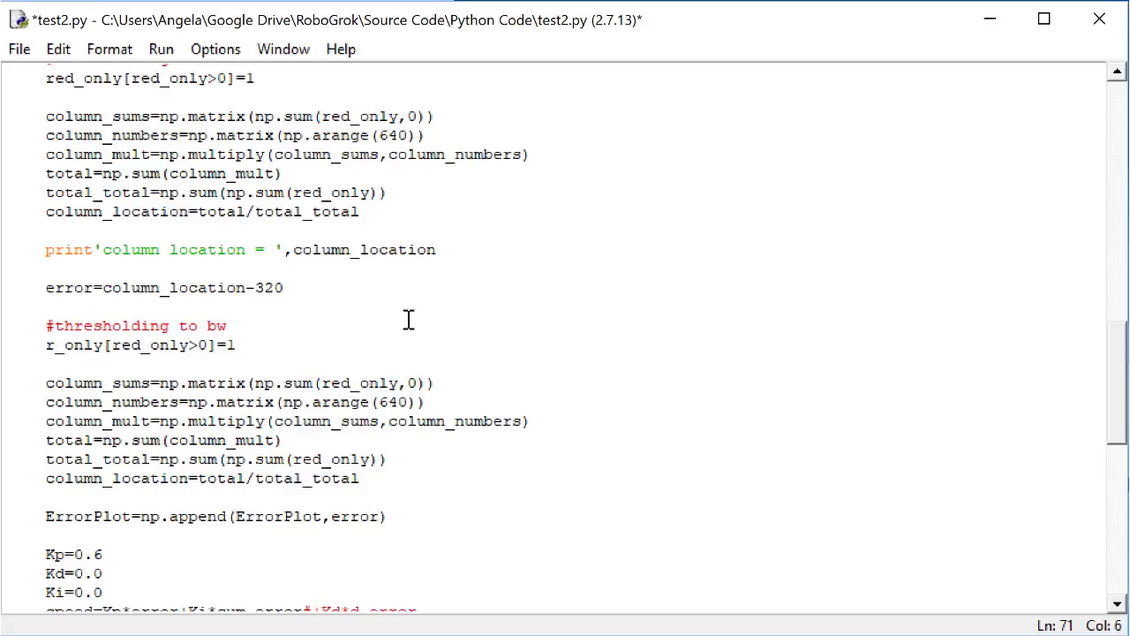
key("BackSpace")
type("blue")
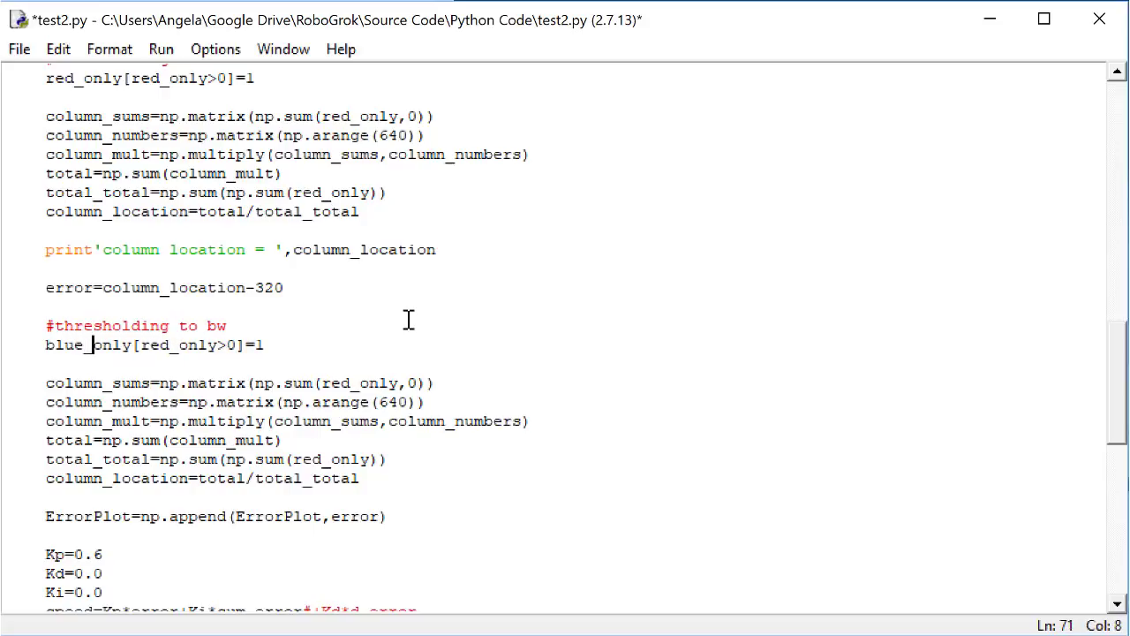
key("Right")
key("Right")
key("Right")
key("BackSpace")
key("BackSpace")
key("BackSpace")
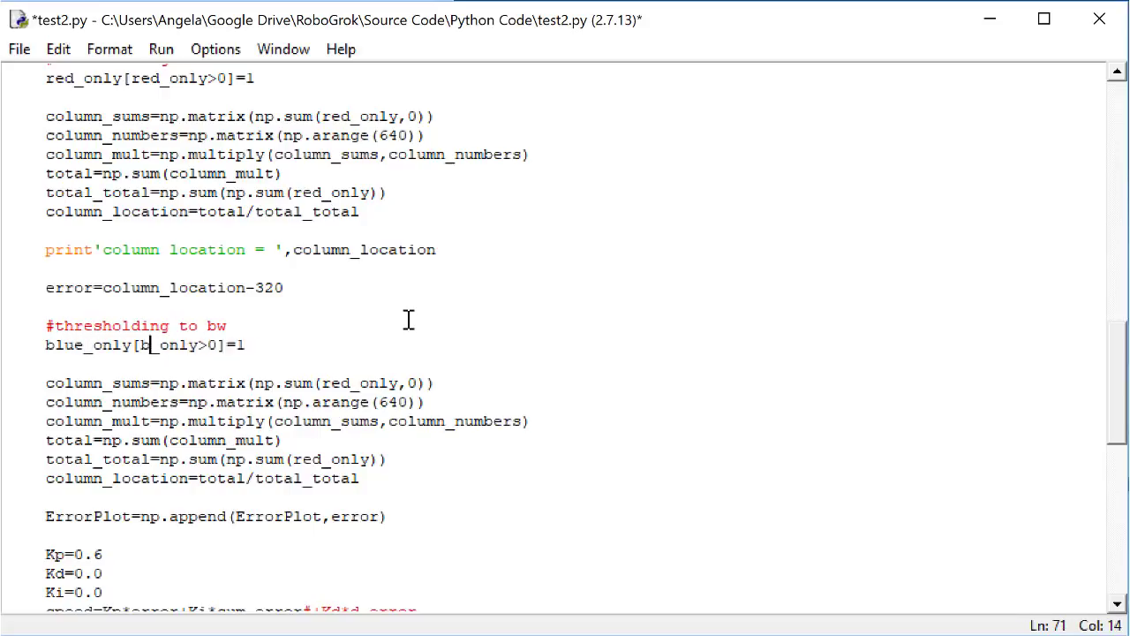
type("blue")
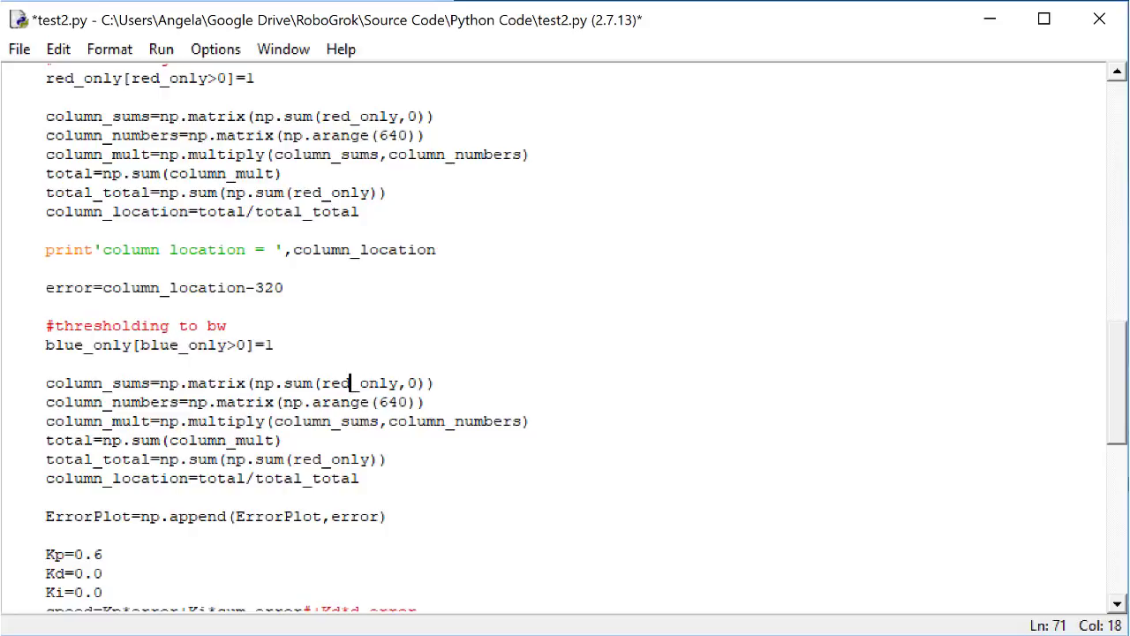
key("BackSpace")
key("BackSpace")
key("BackSpace")
type("blue")
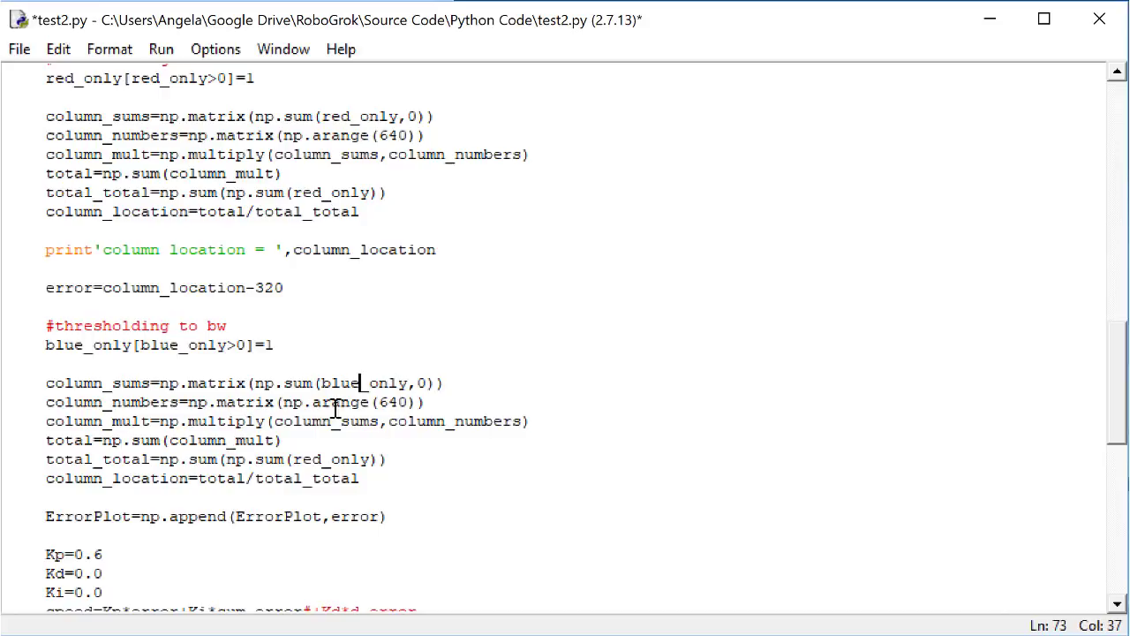
left_click(322, 459)
key("BackSpace")
key("BackSpace")
key("BackSpace")
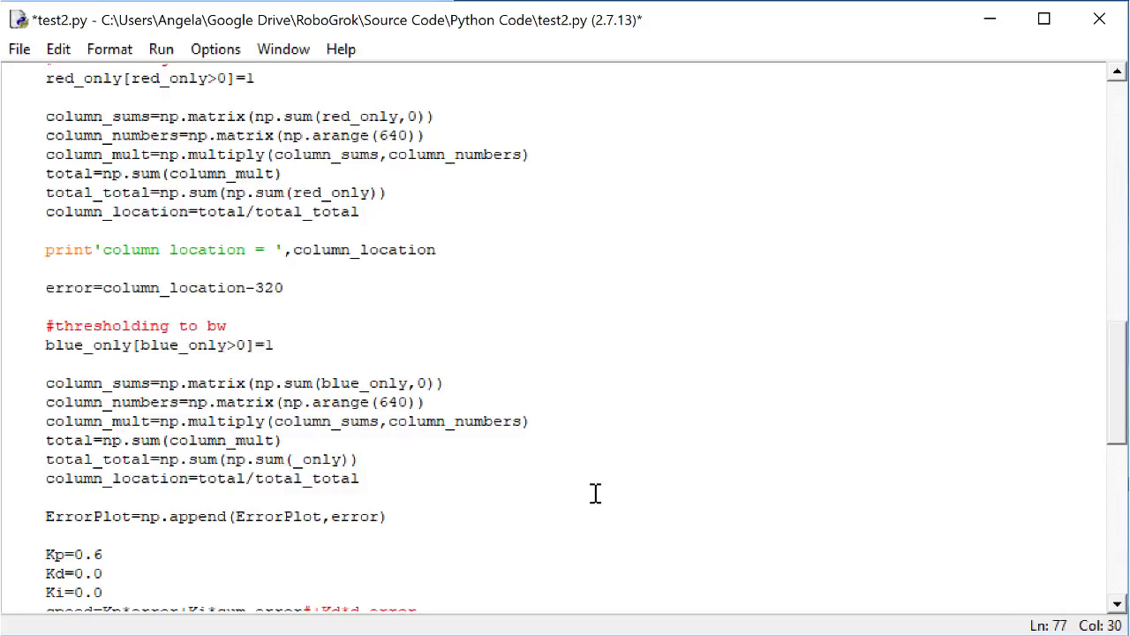
type("blue")
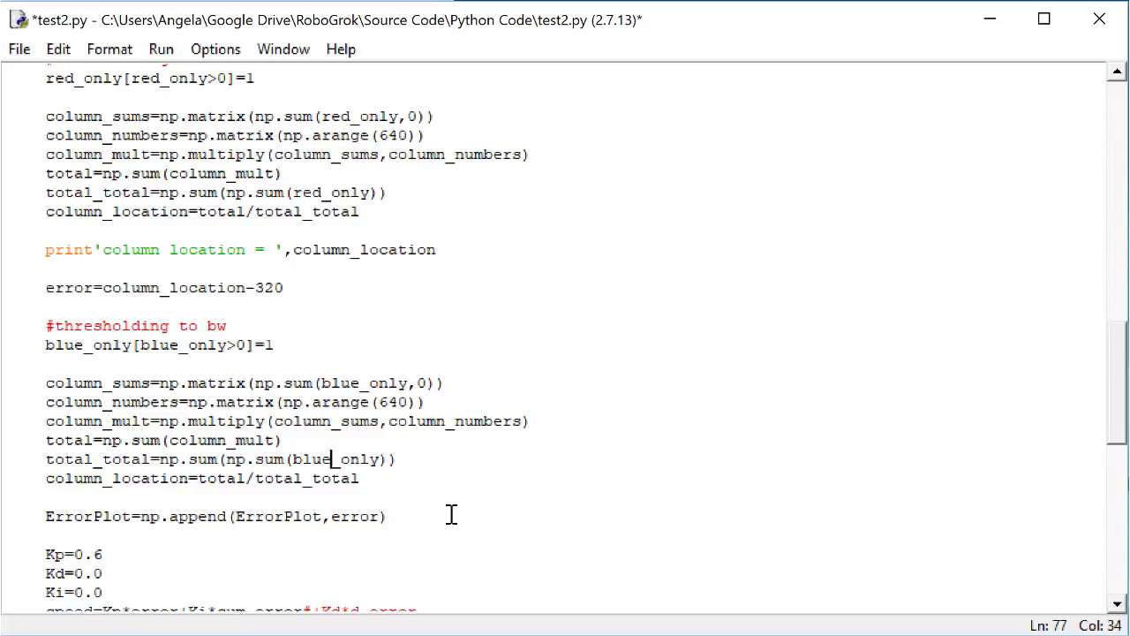
scroll(448, 514, "down", 2)
scroll(449, 515, "down", 1)
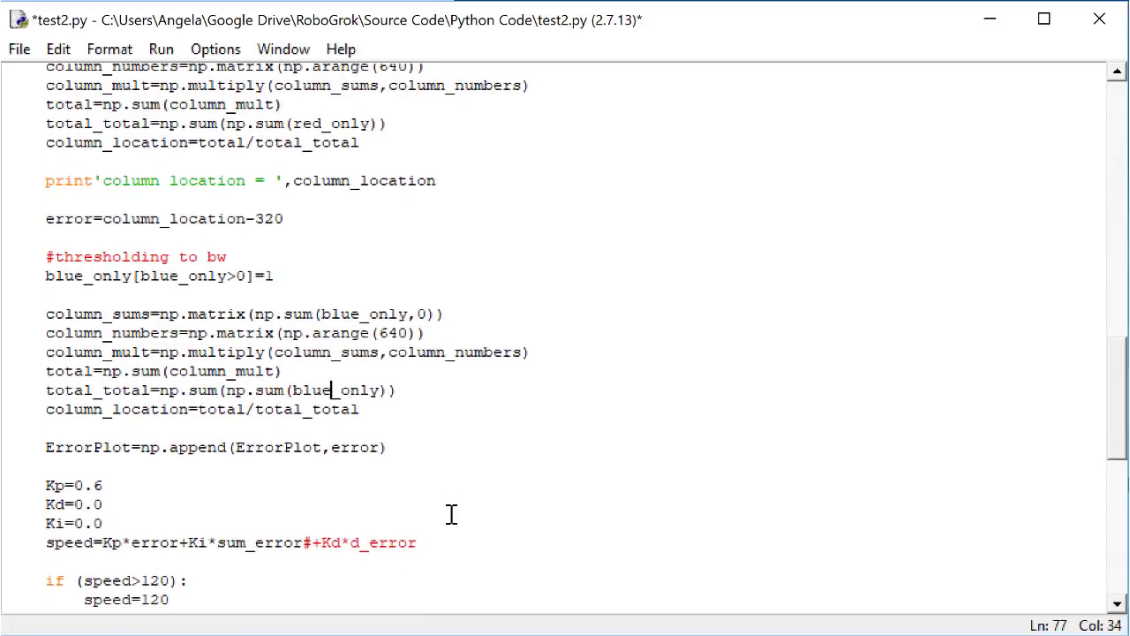
Change the ErrorPlot np.append argument from error to column_location-320
left_click(381, 447)
key("BackSpace")
key("BackSpace")
key("BackSpace")
key("BackSpace")
key("BackSpace")
type("c")
type("olumn_")
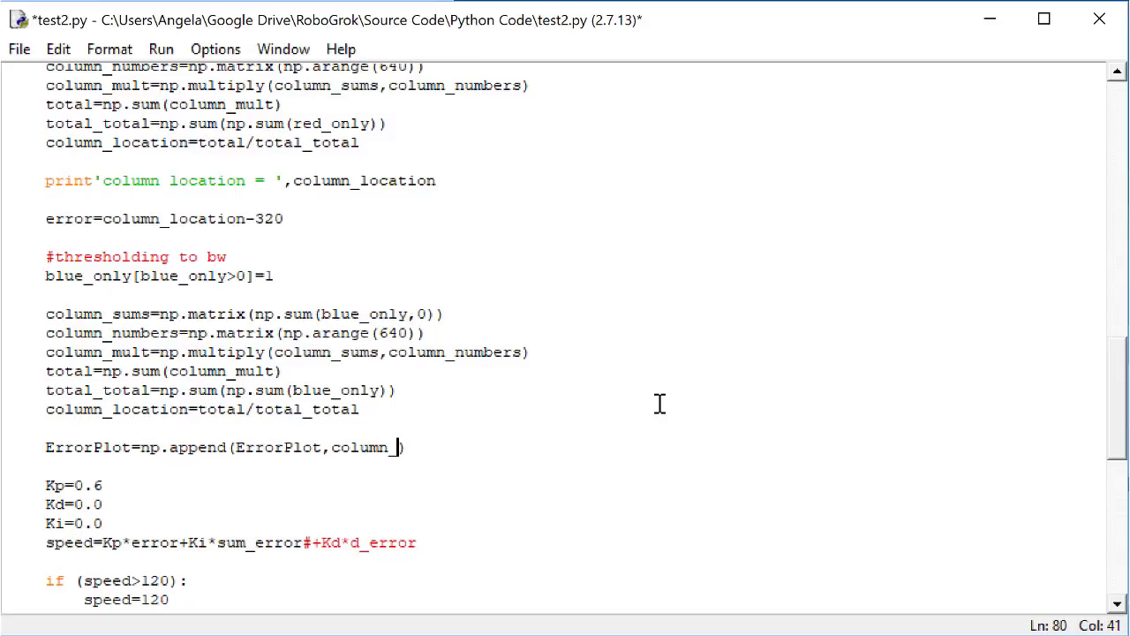
type("location")
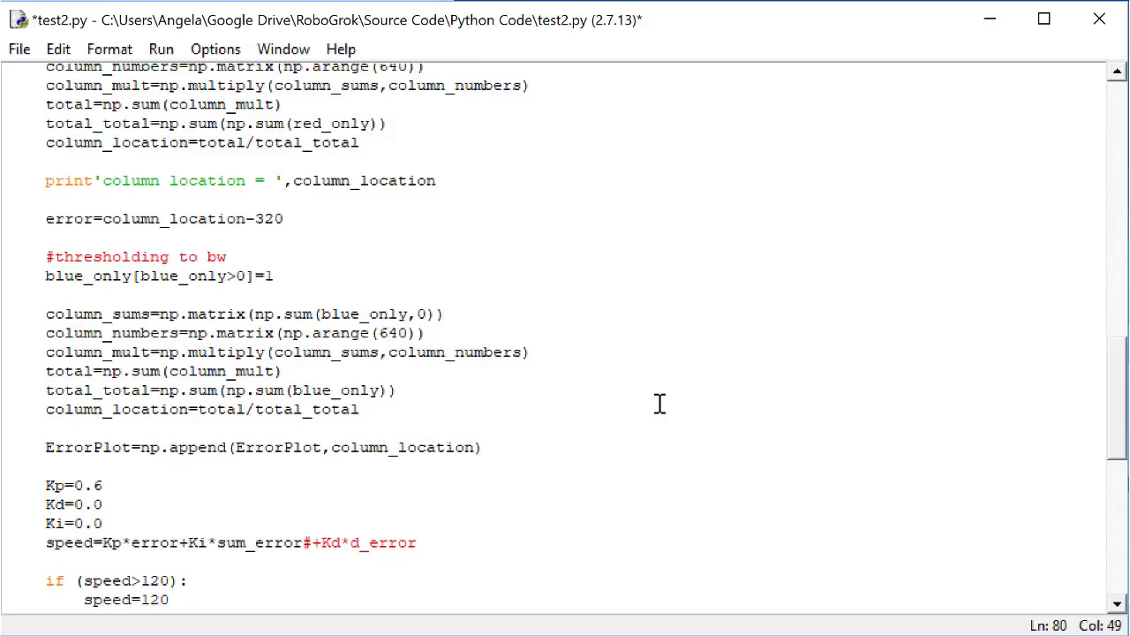
type("-320")
scroll(565, 335, "down", 7)
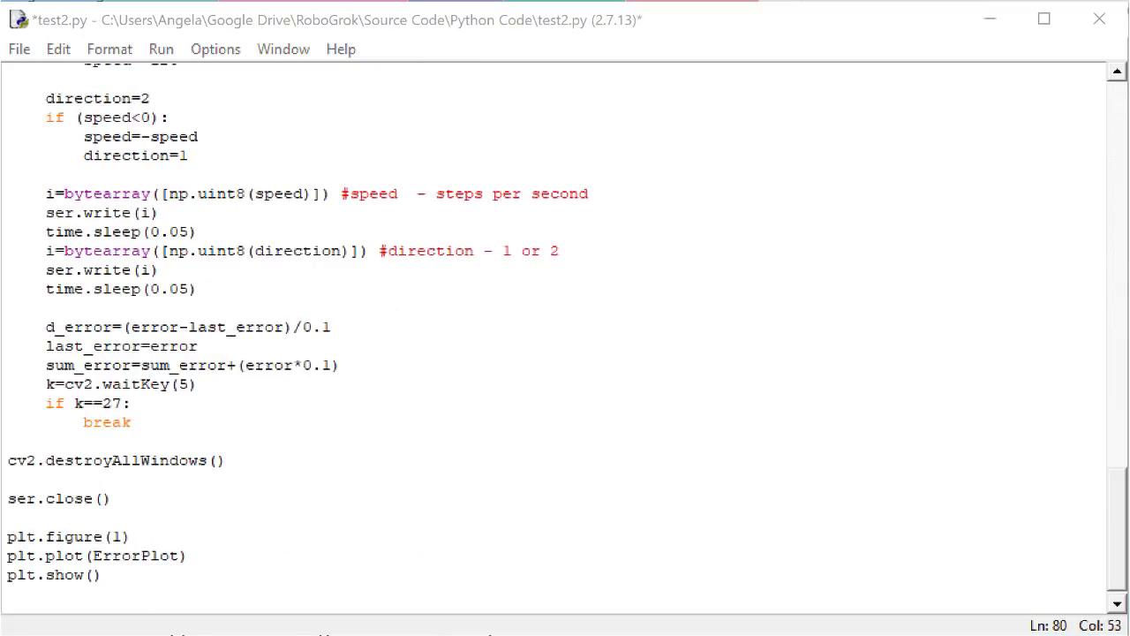
Uncomment the six serial-write lines and rerun the script with F5
mouse_move(214, 487)
left_mouse_down()
mouse_move(9, 411)
mouse_move(7, 392)
left_mouse_up()
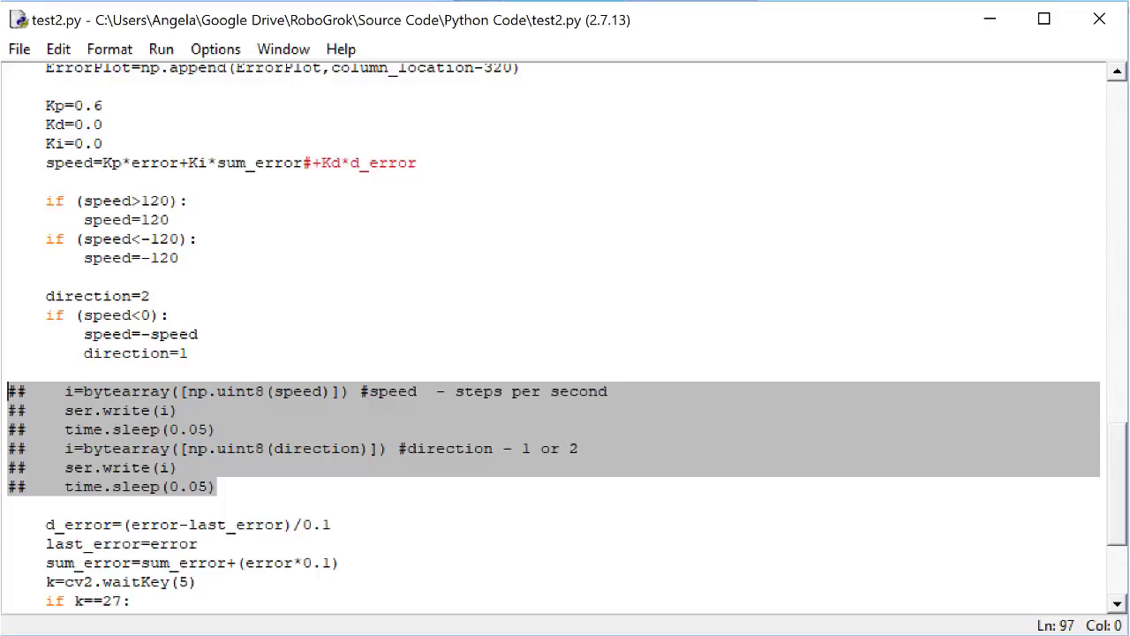
left_click(162, 49)
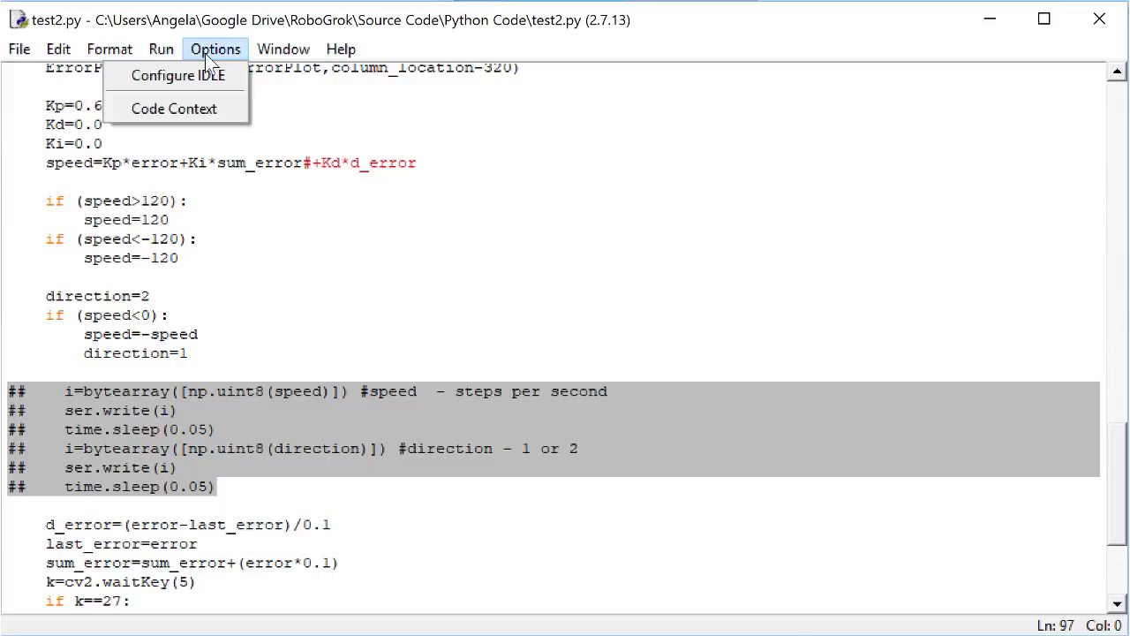
mouse_move(109, 48)
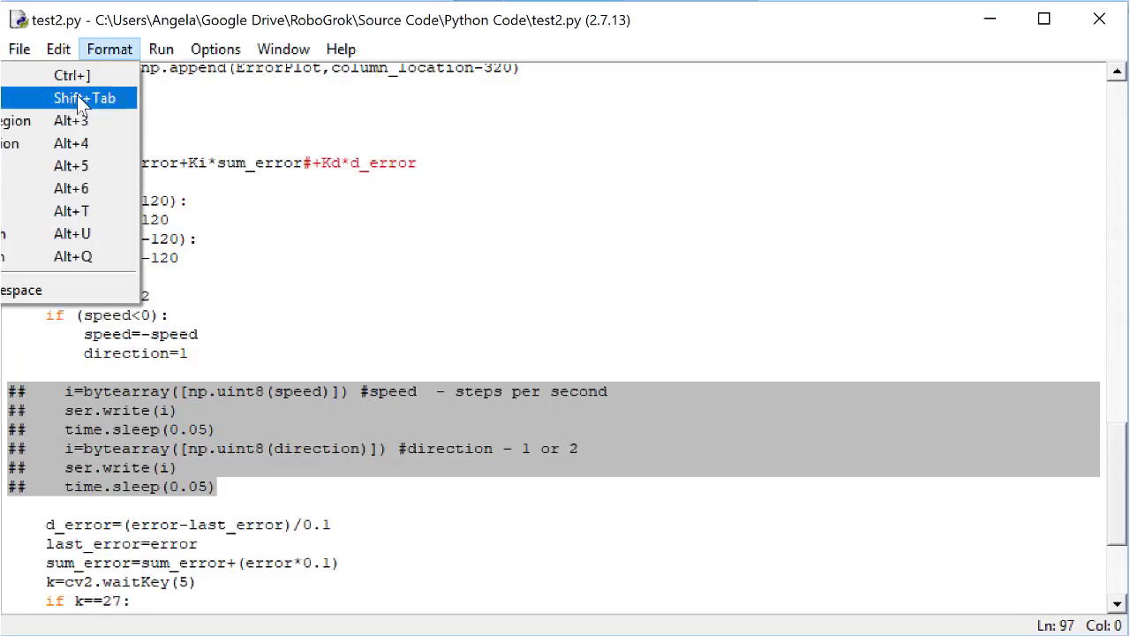
left_click(47, 142)
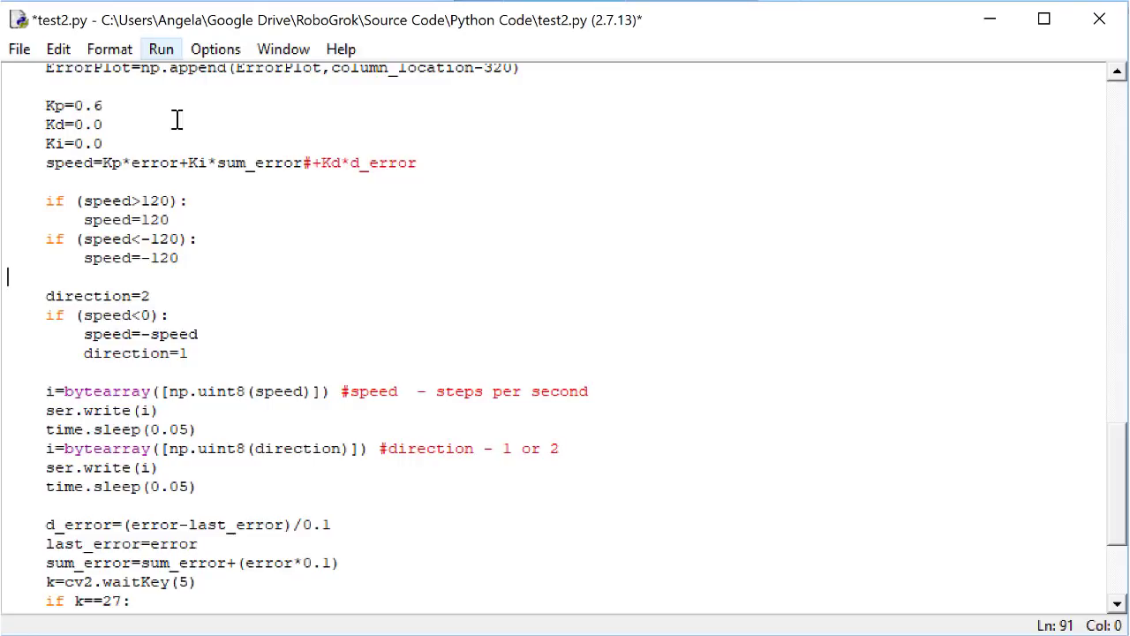
key("F5")
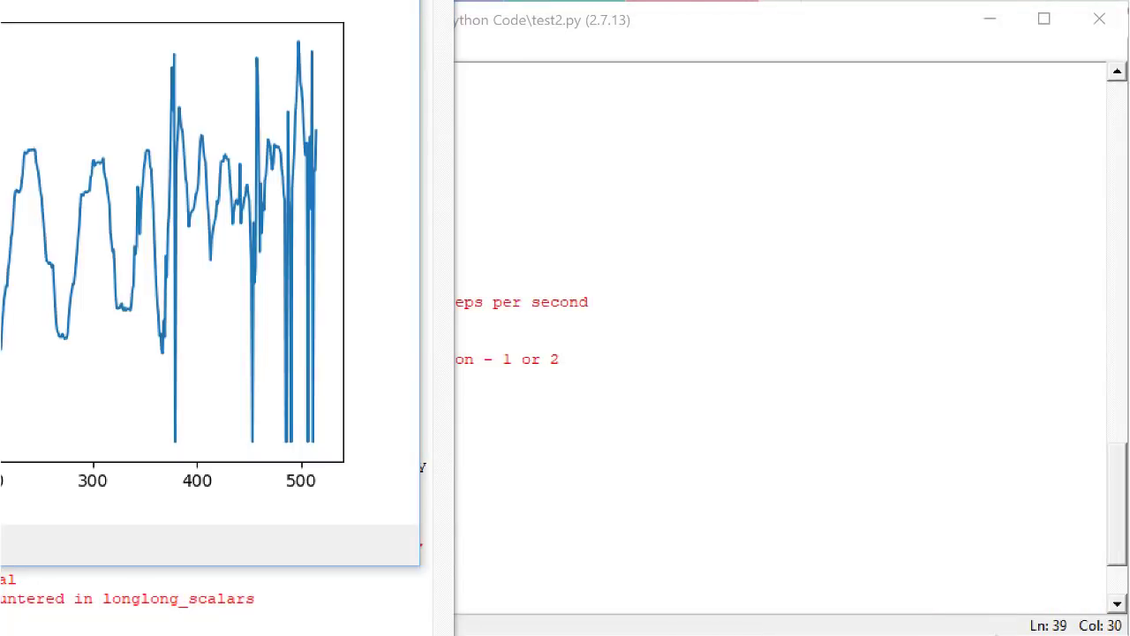
Drag the Figure 1 window onto the screen so the entire error plot is visible
mouse_move(185, 1)
left_mouse_down()
mouse_move(462, 101)
mouse_move(689, 97)
mouse_move(729, 61)
left_mouse_up()
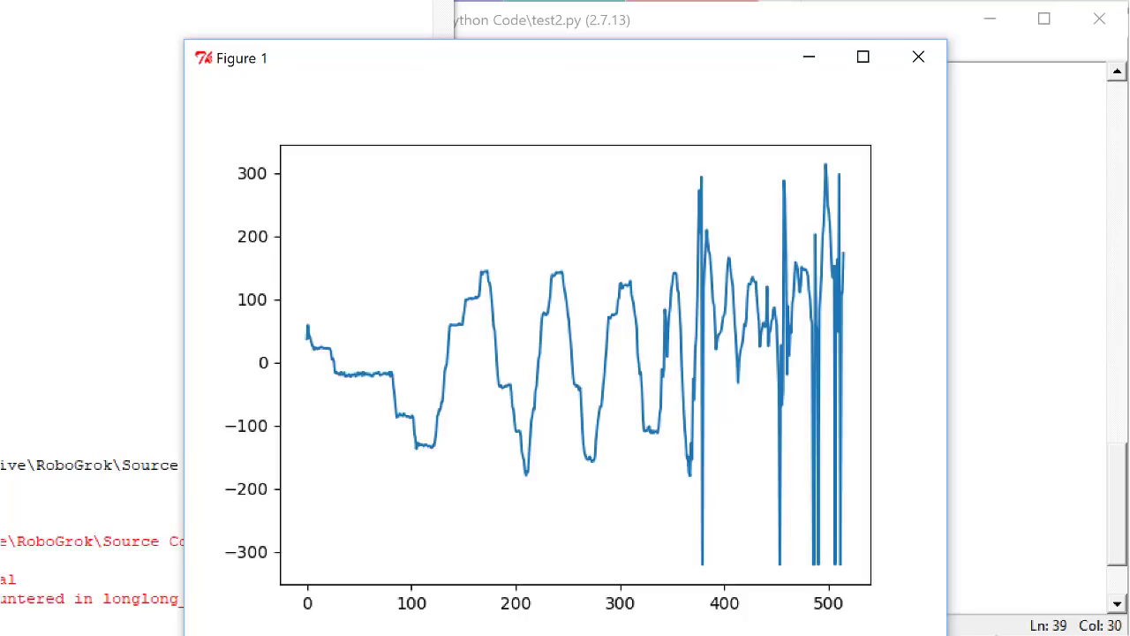
mouse_move(708, 58)
left_mouse_down()
mouse_move(896, 56)
mouse_move(857, 51)
mouse_move(864, 35)
left_mouse_up()
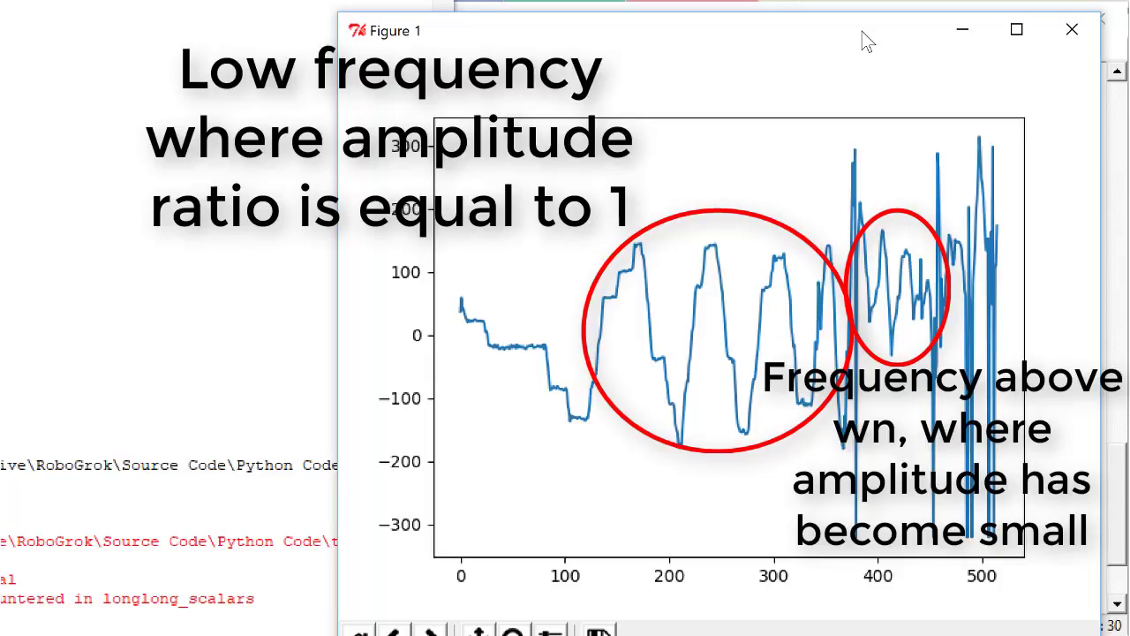
Drag a zoom rectangle over samples about 380–475 to reveal the smaller oscillations
left_click_drag(855, 206, 959, 357)
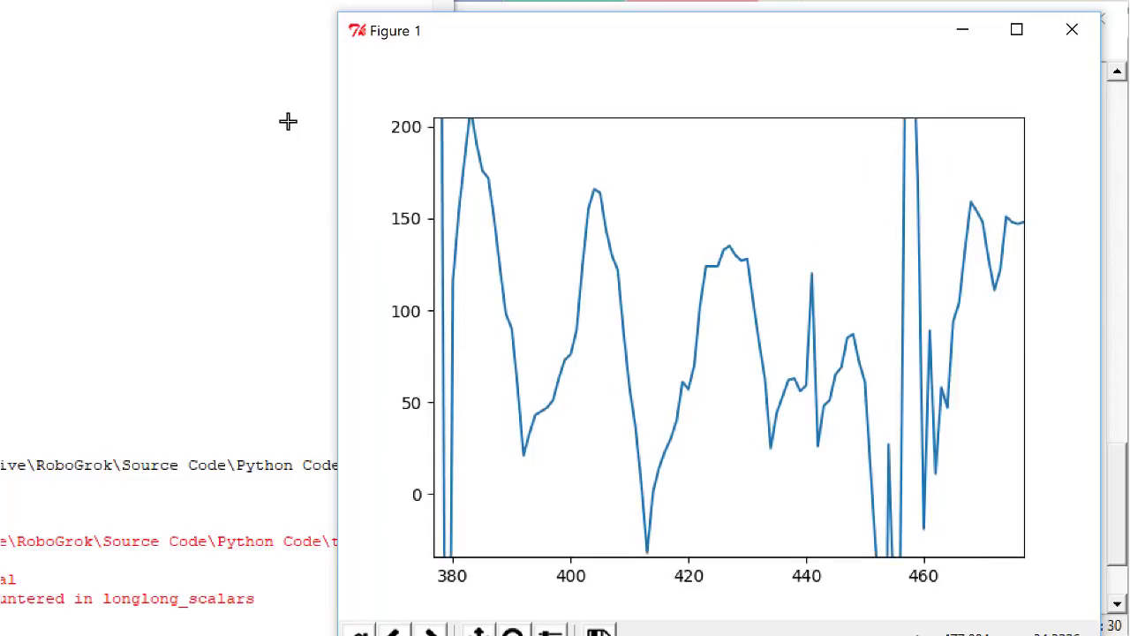